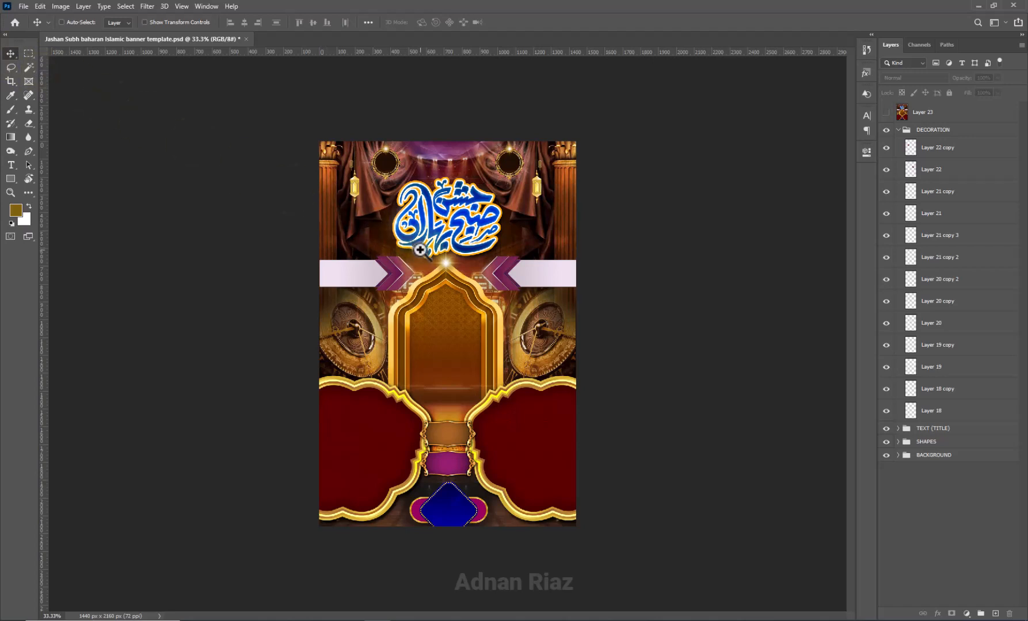
- Move the two purple arrow ribbons and the star flares above the arch and on the right round frame away from their places
click(420, 250)
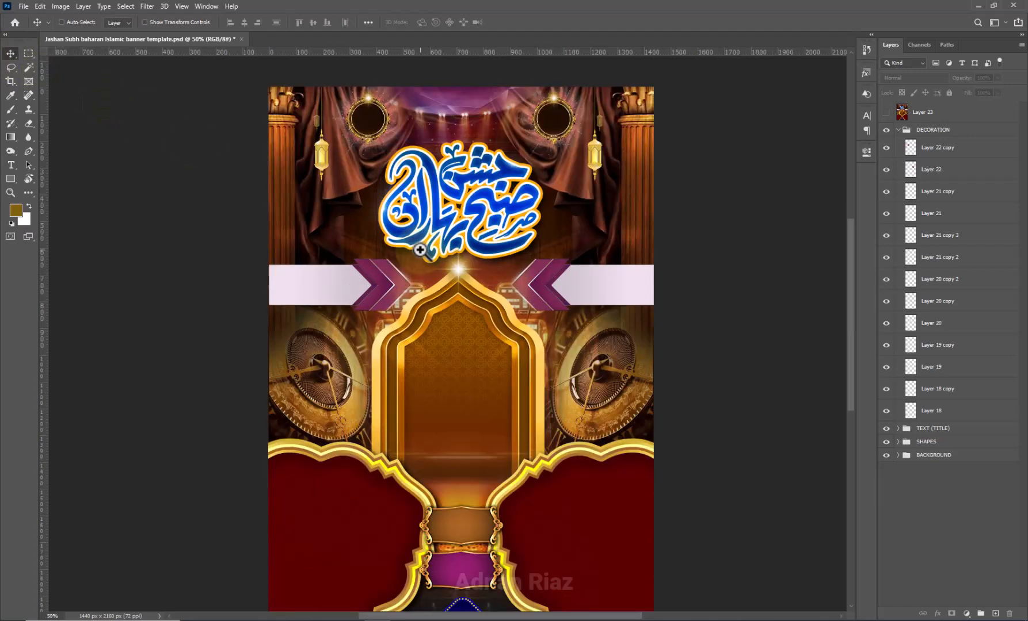
click(887, 148)
click(889, 148)
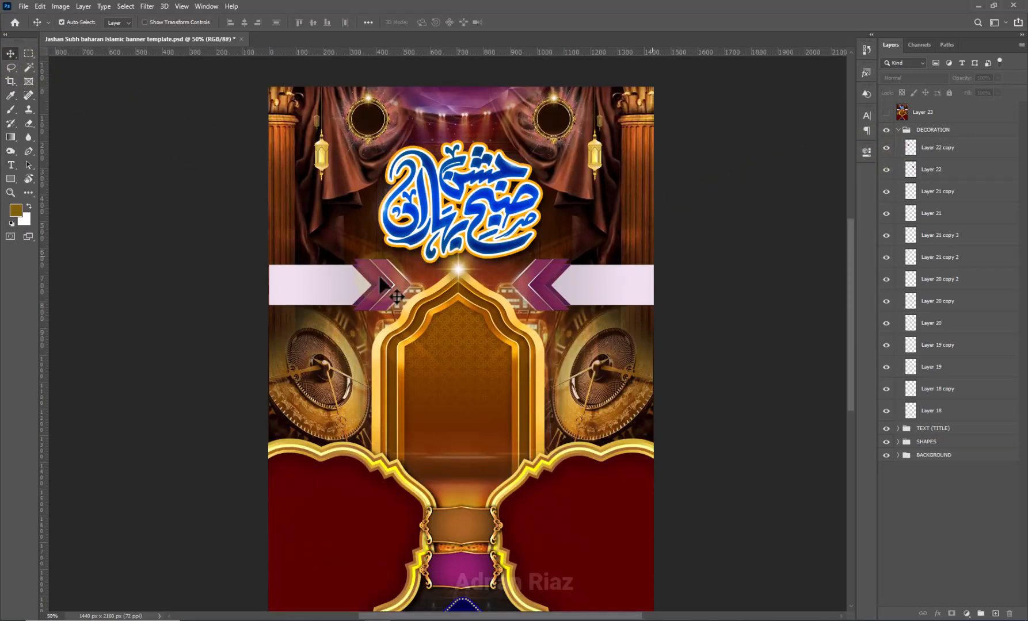
drag(304, 252, 251, 247)
drag(595, 286, 652, 183)
drag(464, 273, 615, 274)
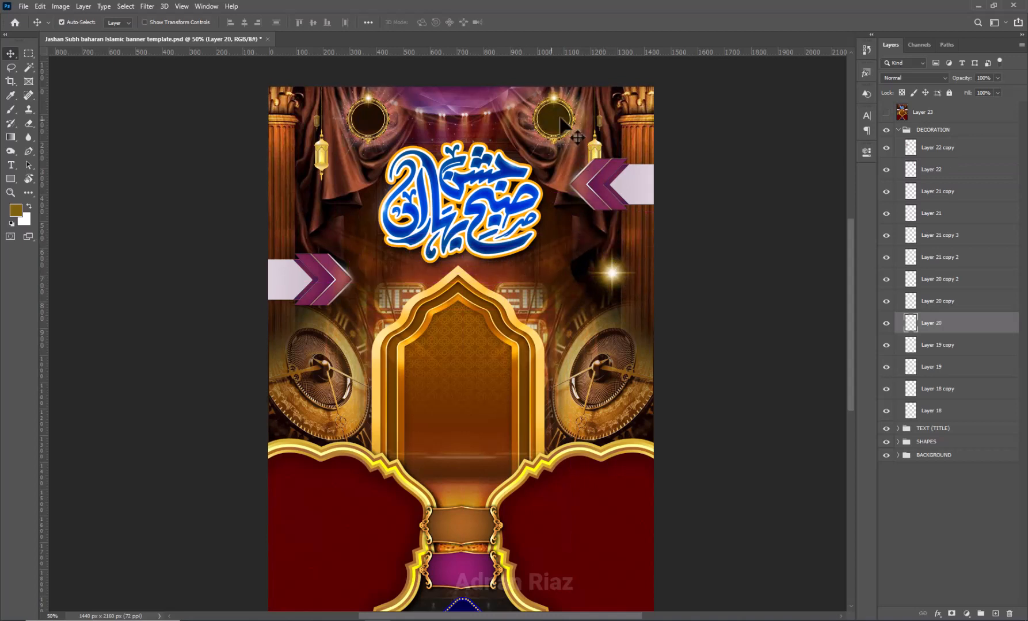
drag(555, 100, 613, 190)
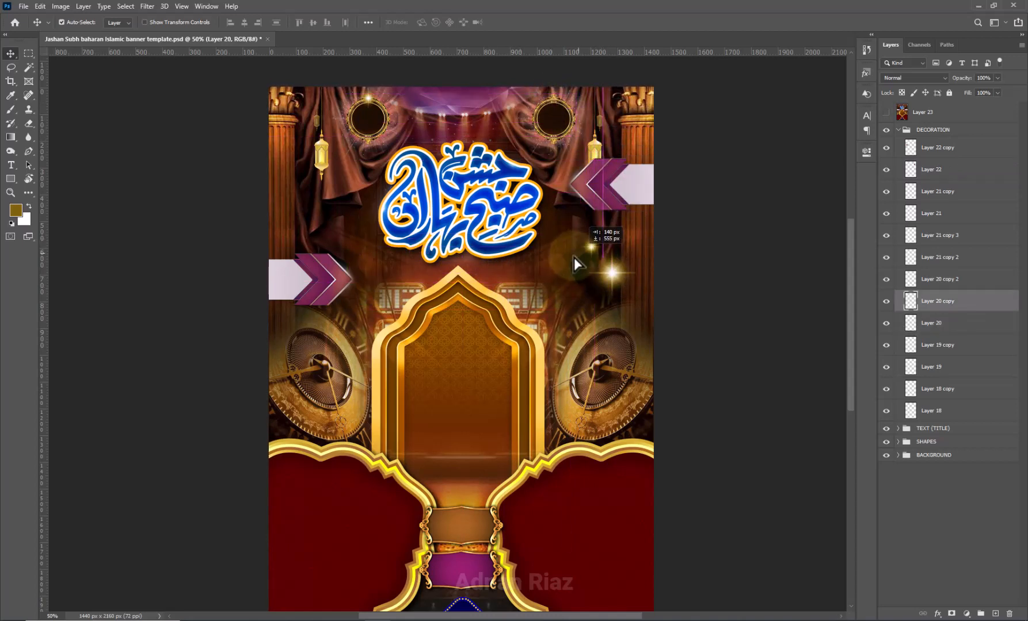
- Try enlarging the Layer 20 copy star flare to about 826% over the arch, and undo the scaling
drag(575, 257, 386, 447)
key(ctrl+t)
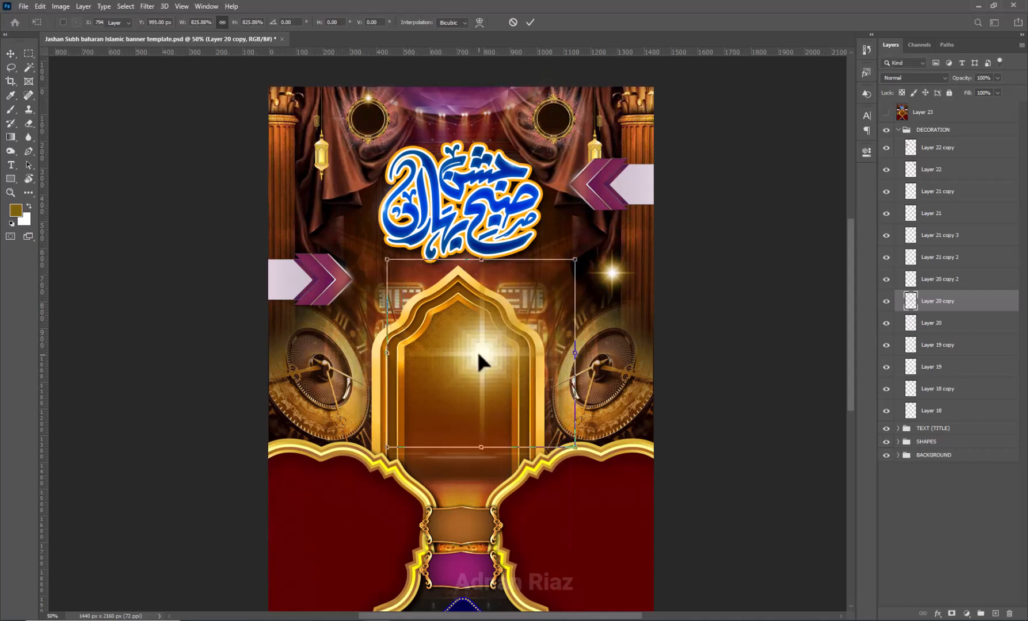
key(Return)
key(ctrl+z)
- Move the left frame's star flare, both hanging lanterns and the pink firework to the area beside the arch's peak
drag(368, 99, 574, 259)
drag(326, 157, 532, 288)
drag(574, 130, 587, 295)
drag(595, 149, 603, 301)
mouse_move(479, 235)
mouse_down()
mouse_move(482, 191)
mouse_move(482, 233)
mouse_up()
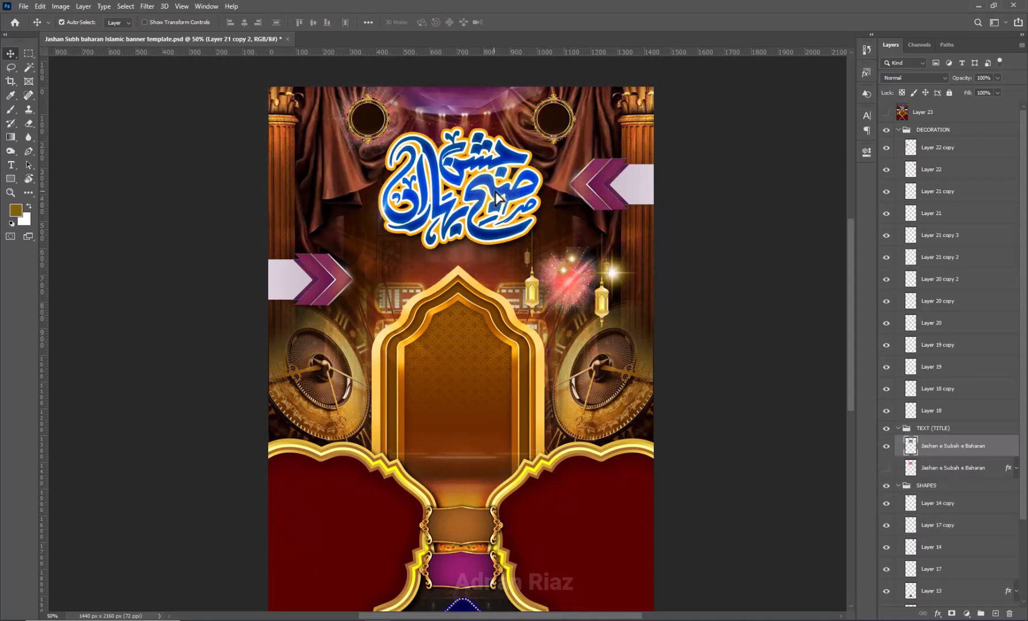
- Hide the DECORATION layers from Layer 22 copy down to Layer 18 copy and toggle Layer 18 off and on
drag(888, 181, 890, 395)
click(889, 389)
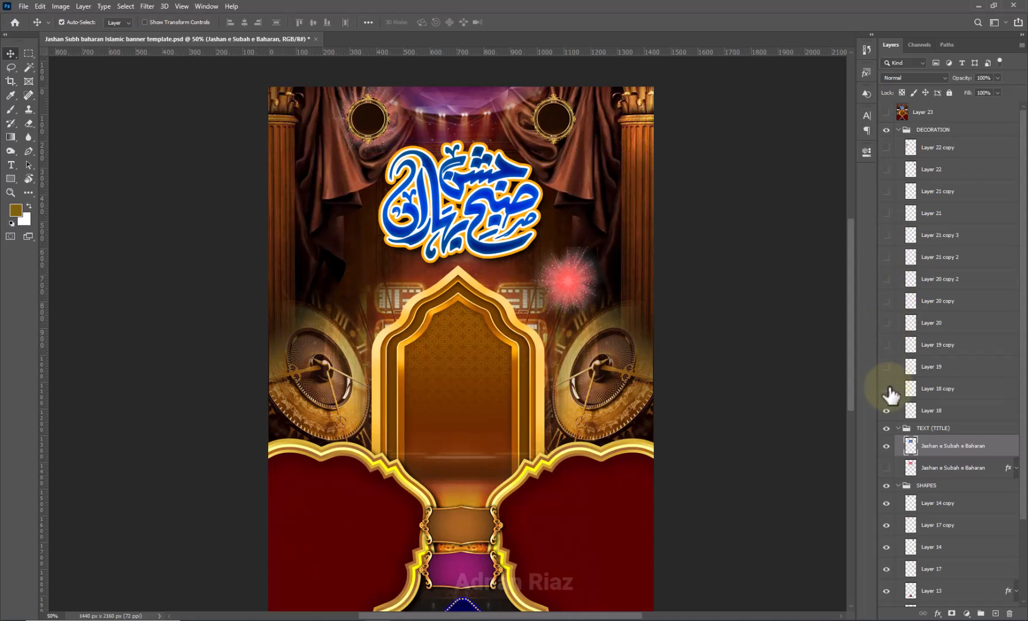
scroll(890, 393, down, 3)
click(887, 316)
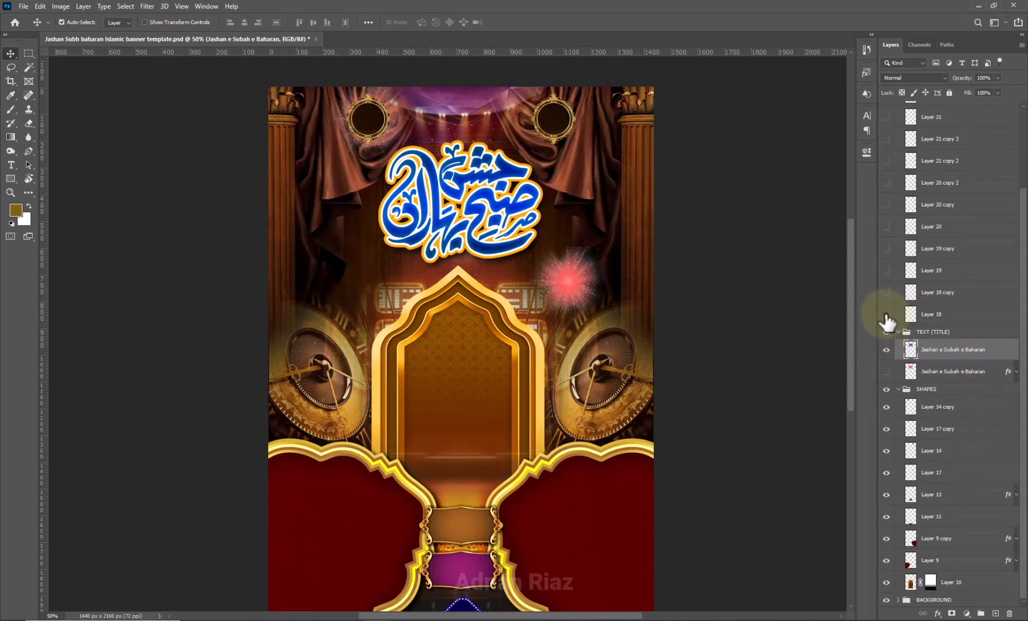
click(886, 314)
- Change Layer 18's blend mode to Normal and move its light rays beside the arch's peak
click(915, 314)
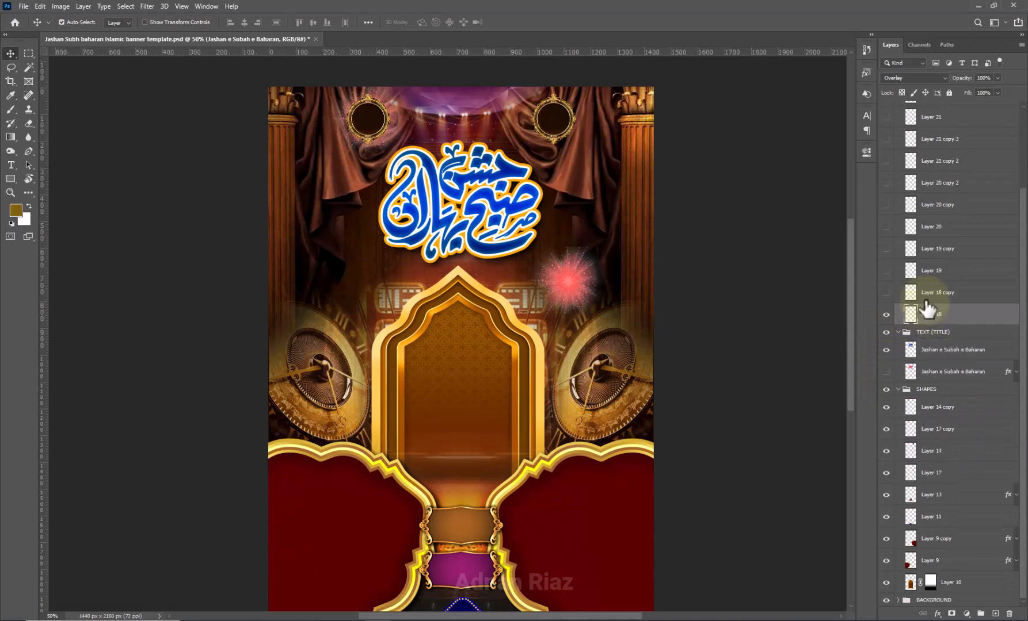
click(909, 77)
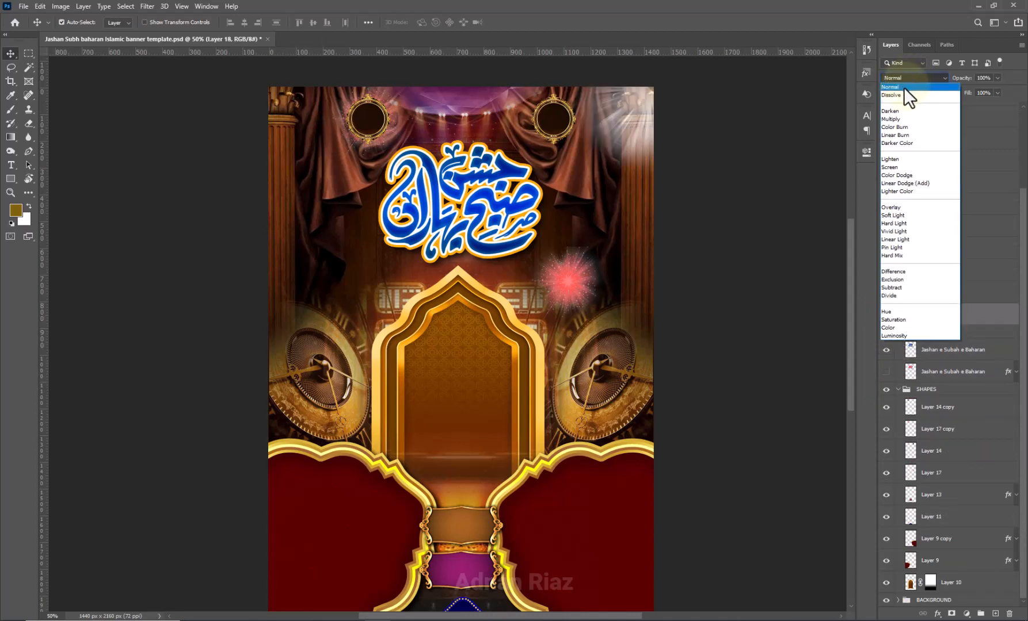
click(902, 87)
drag(652, 108, 573, 300)
drag(309, 125, 361, 161)
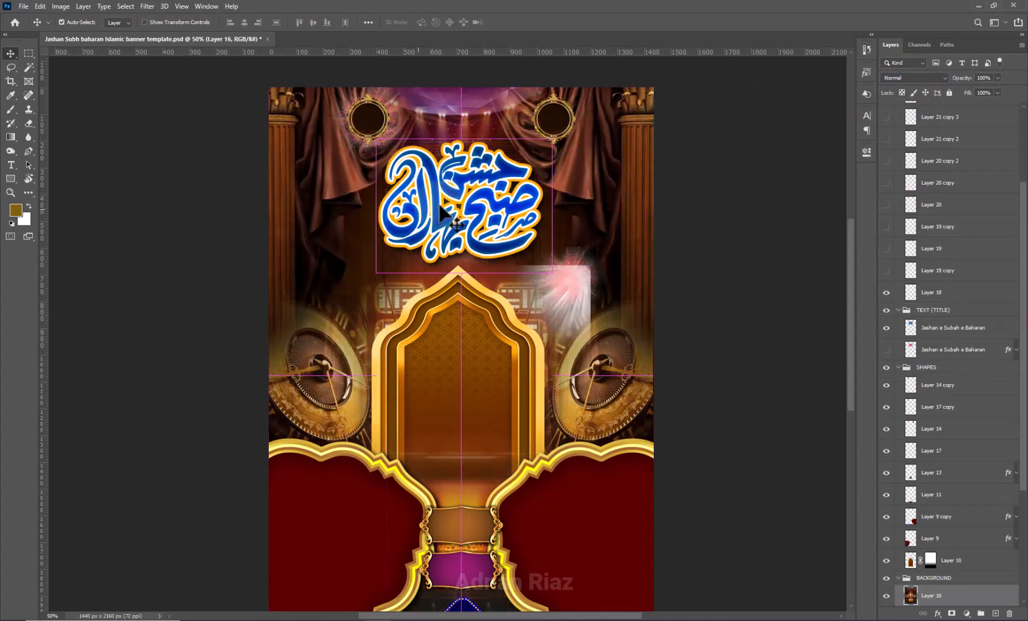
- Hide Layer 18 and the pink firework on Layer 17
click(887, 293)
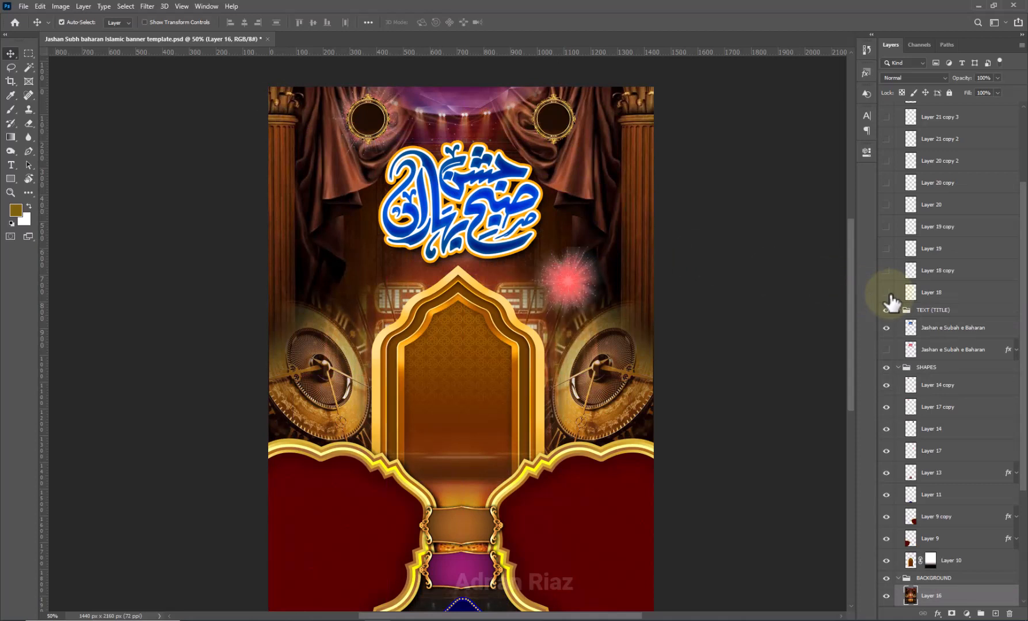
click(574, 278)
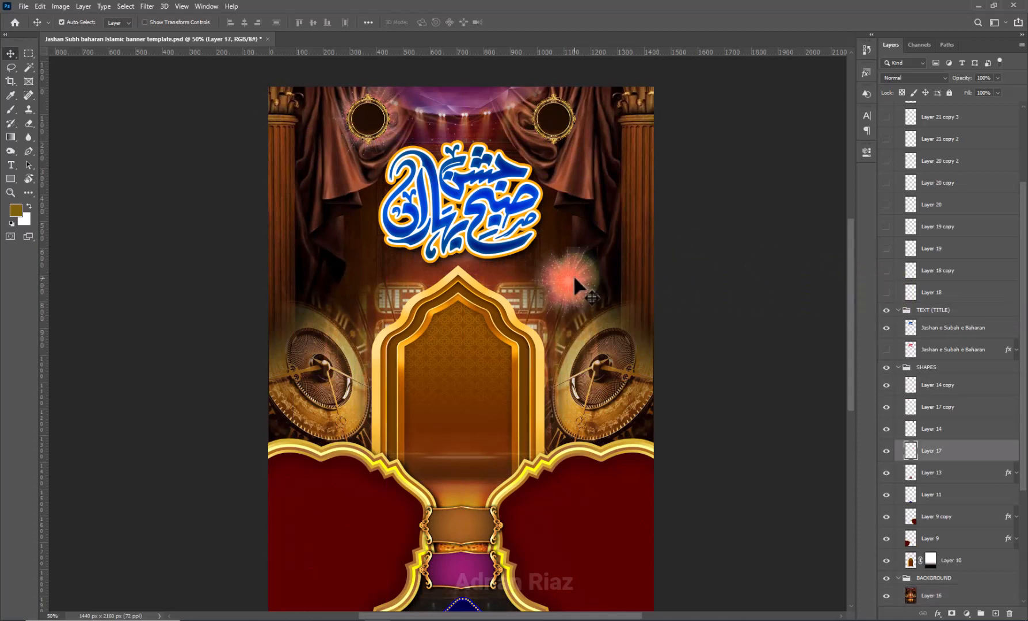
click(886, 452)
- Hide Layer 17 copy and Layer 14 copy in the SHAPES group after toggling each to see what it contains
scroll(915, 236, down, 6)
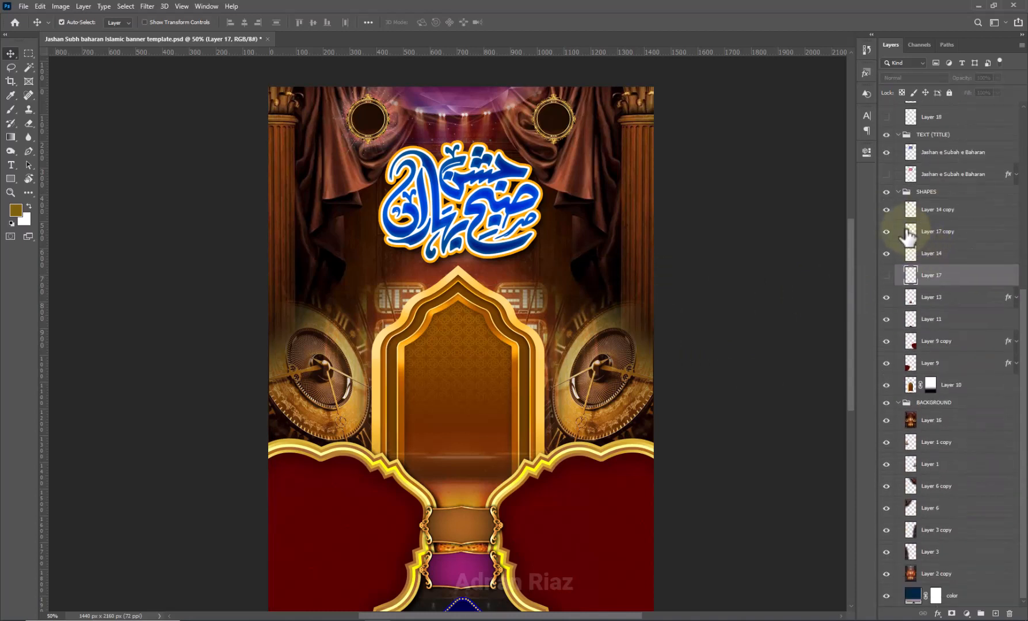
click(886, 209)
click(886, 209)
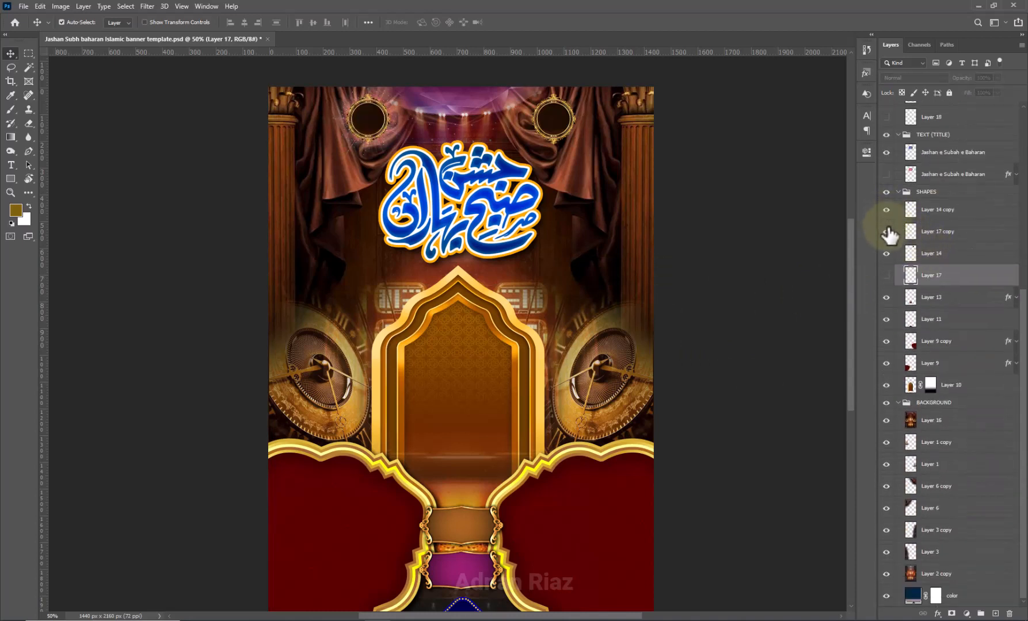
click(887, 230)
click(887, 232)
click(887, 231)
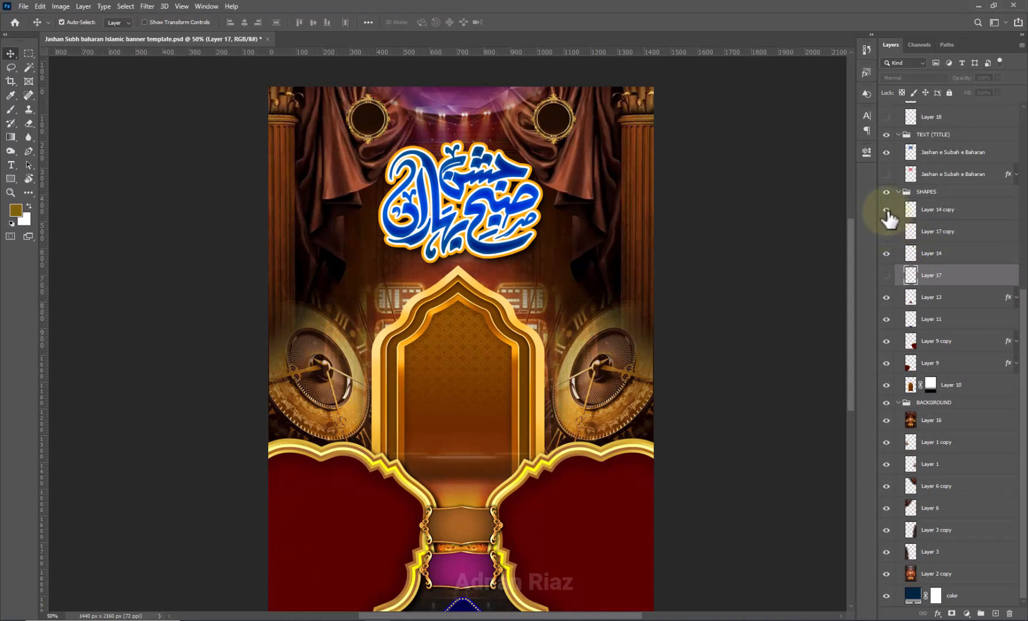
click(888, 210)
- Try moving Layer 14's round gold frame beside the arch and enlarging it to about 556%, and revert both changes
click(888, 255)
click(888, 255)
drag(542, 131, 448, 408)
key(ctrl+t)
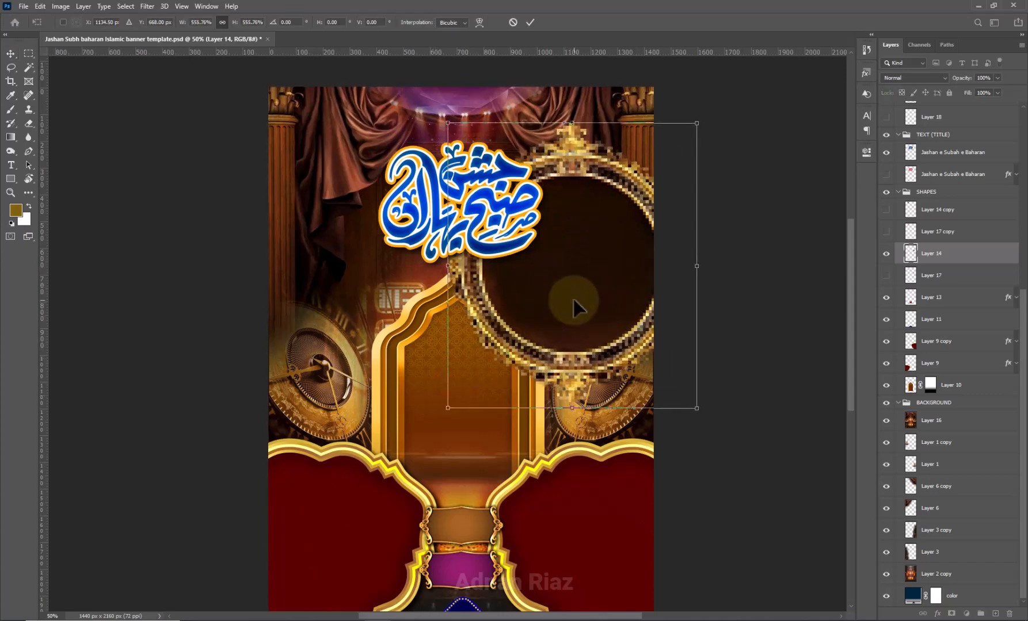
key(Escape)
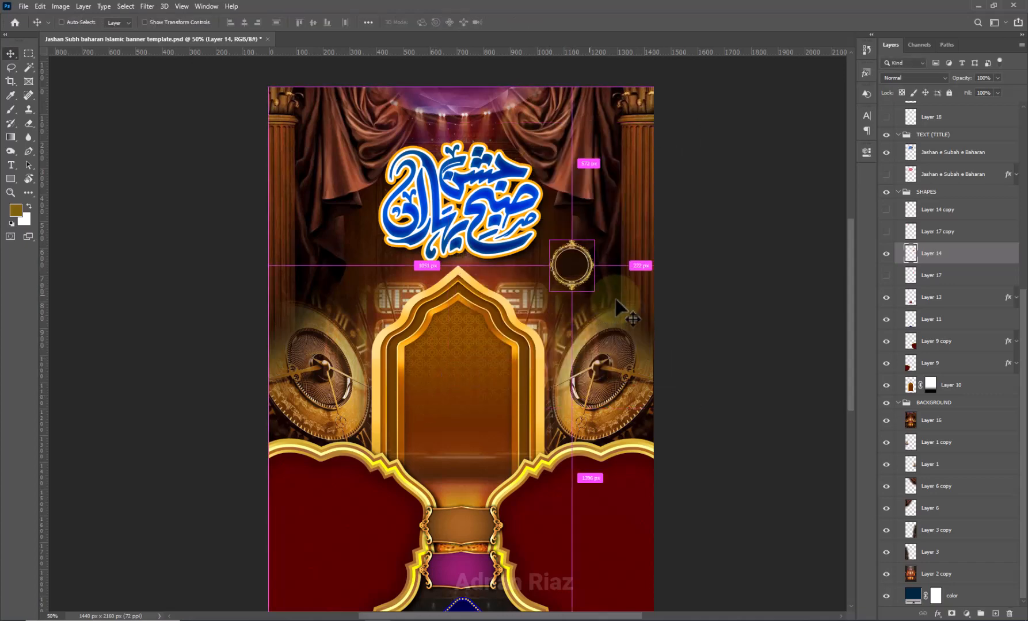
key(ctrl+z)
- Enlarge Layer 13's two ornamental plaques to about 207% and move them up and right over the arch
click(886, 298)
click(886, 298)
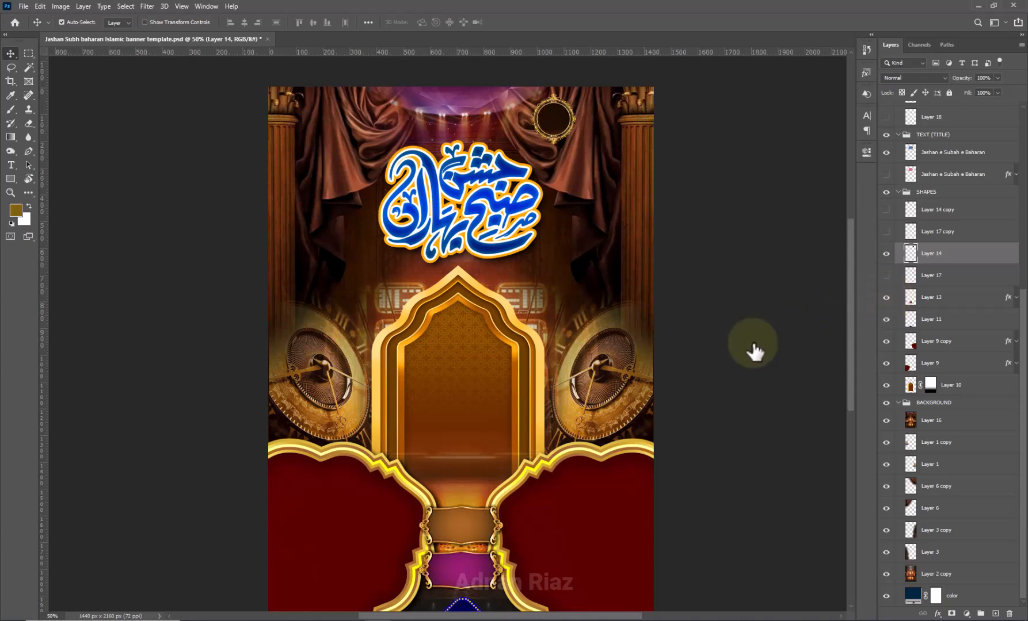
drag(491, 426, 553, 273)
click(495, 380)
key(ctrl+t)
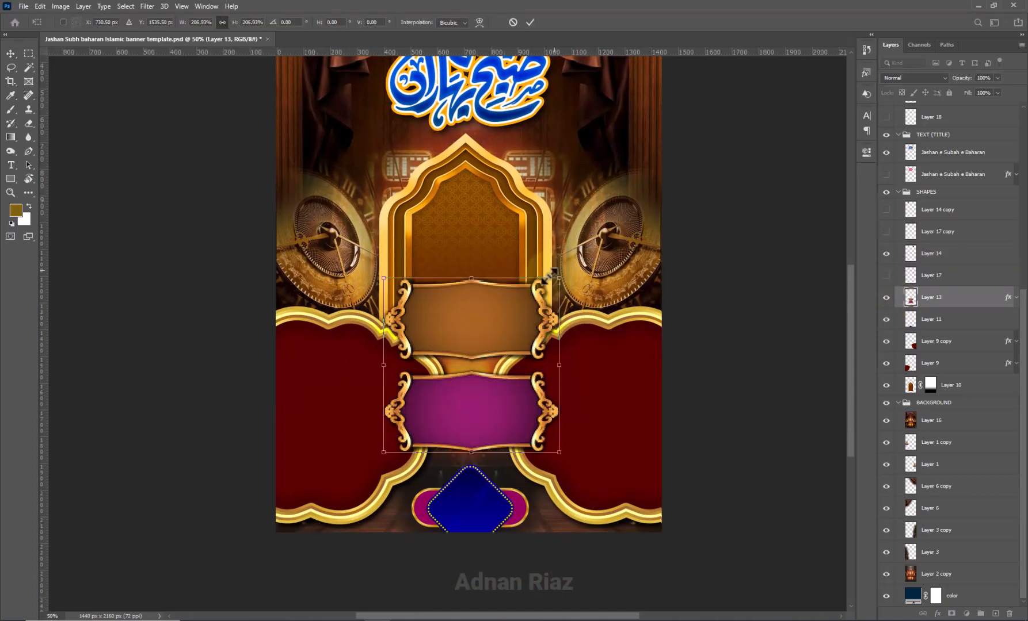
key(Return)
drag(509, 315, 560, 260)
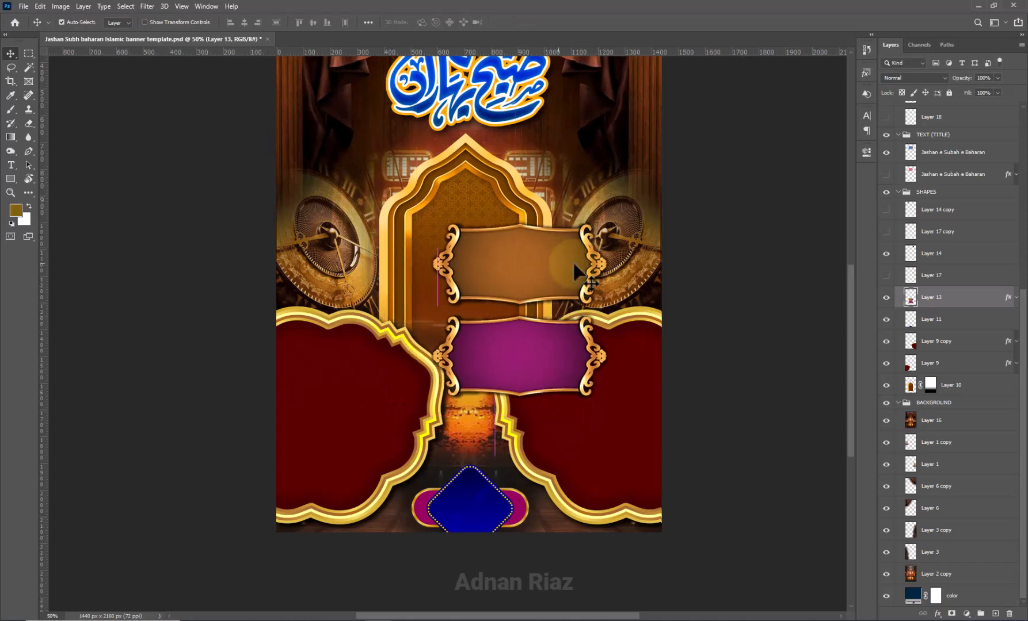
- Toggle the Drop Shadow effect in Layer 13's layer style and accept the dialog
double_click(994, 299)
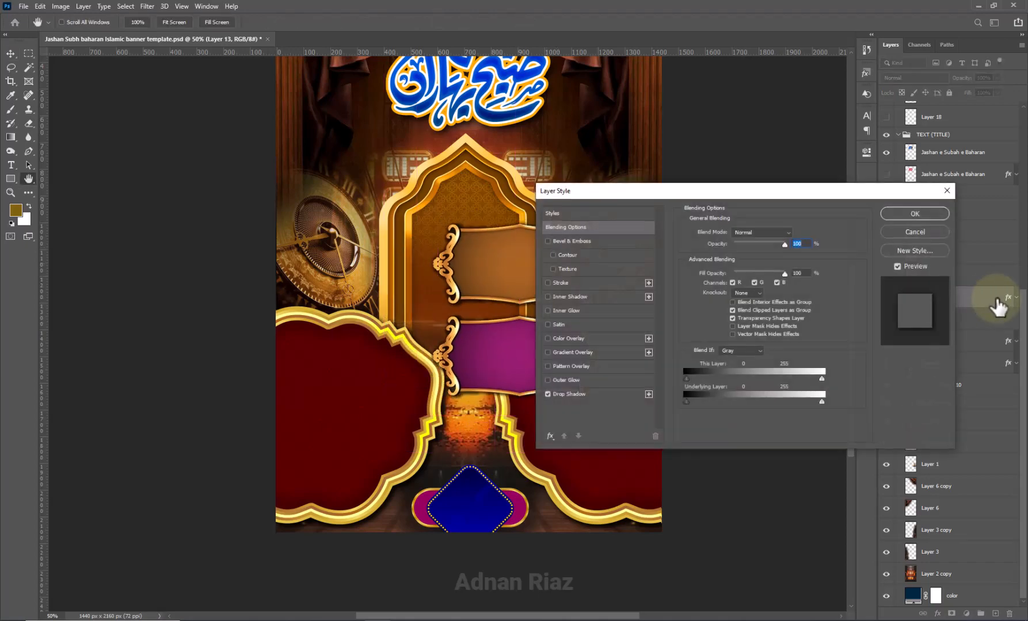
click(547, 394)
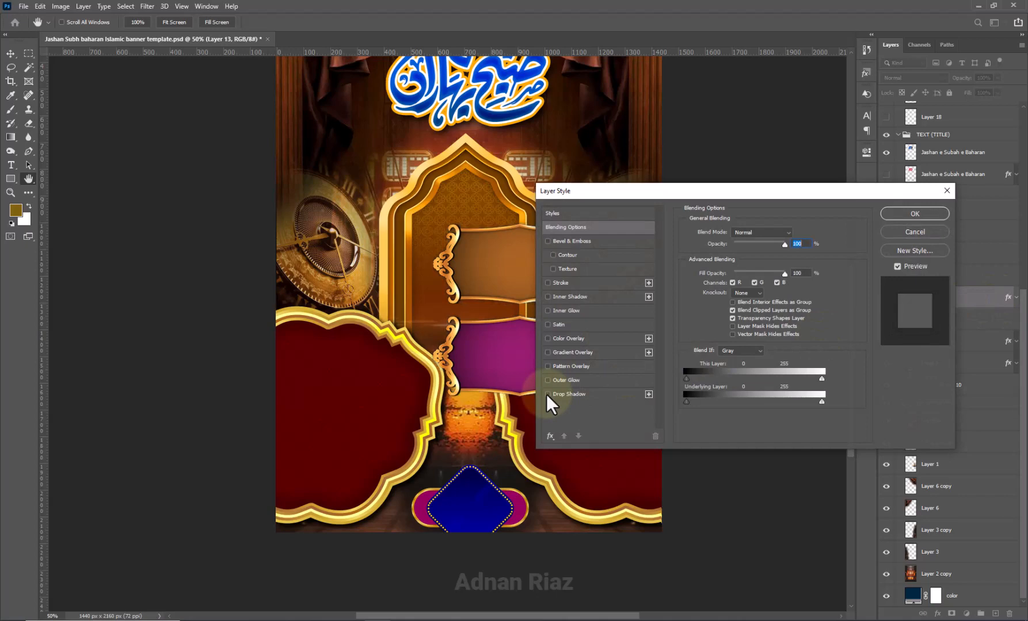
click(928, 215)
- Hide Layer 13, and toggle Layer 11 and Layer 9 copy off and on to show their shapes
click(886, 320)
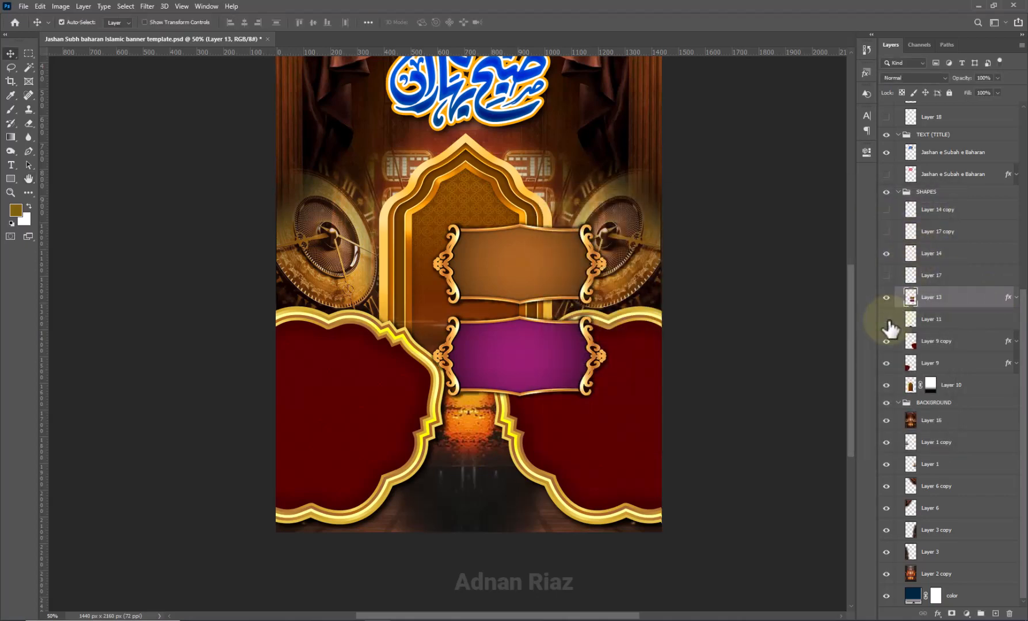
click(886, 320)
click(887, 343)
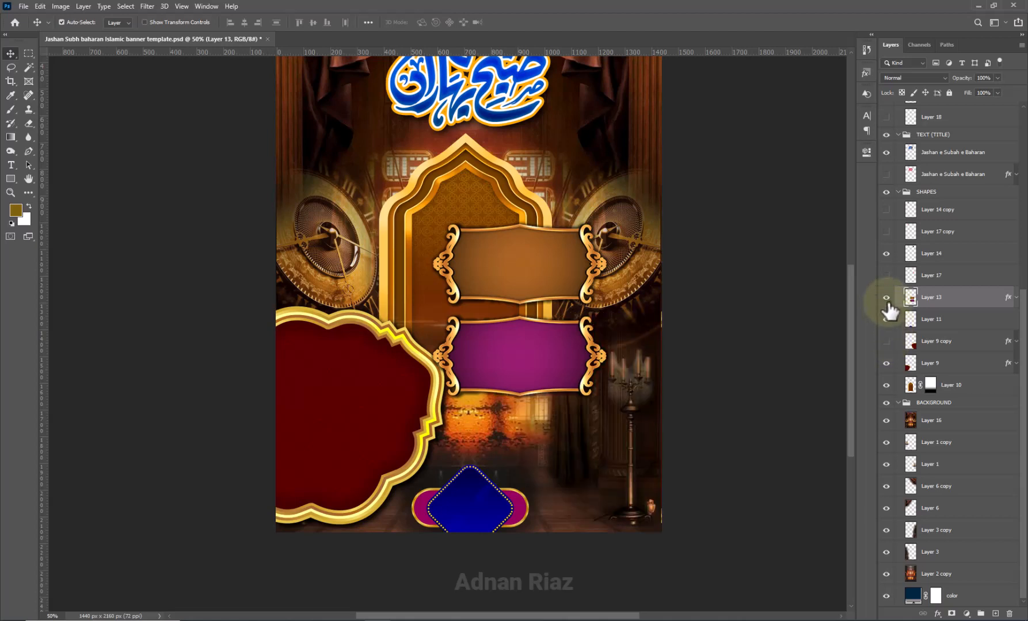
click(886, 297)
click(887, 343)
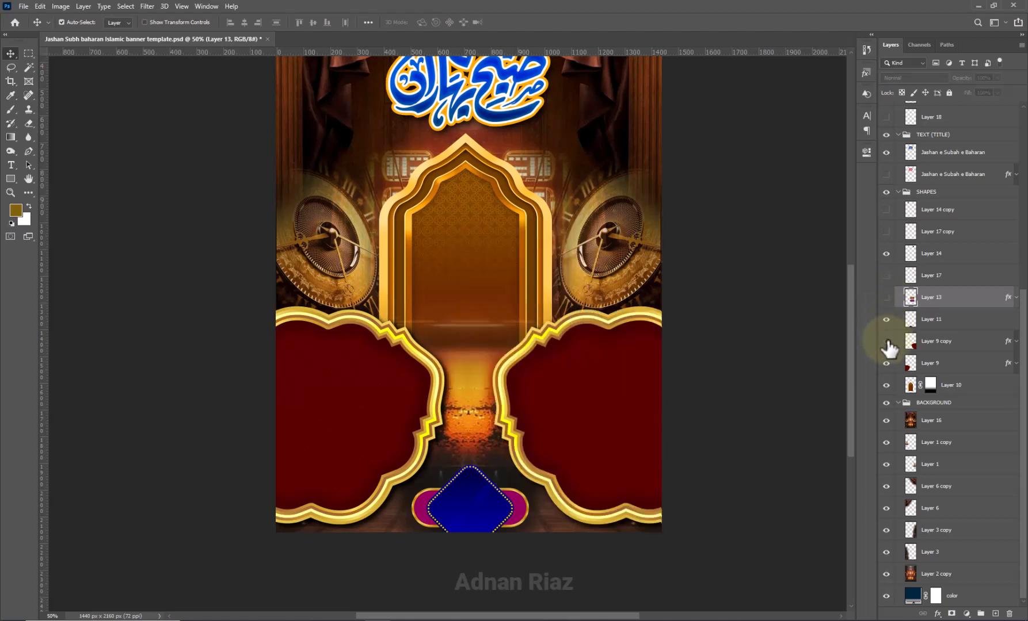
click(887, 343)
click(886, 343)
- Toggle the Drop Shadow effect in Layer 9 copy's layer style and accept the dialog
click(978, 349)
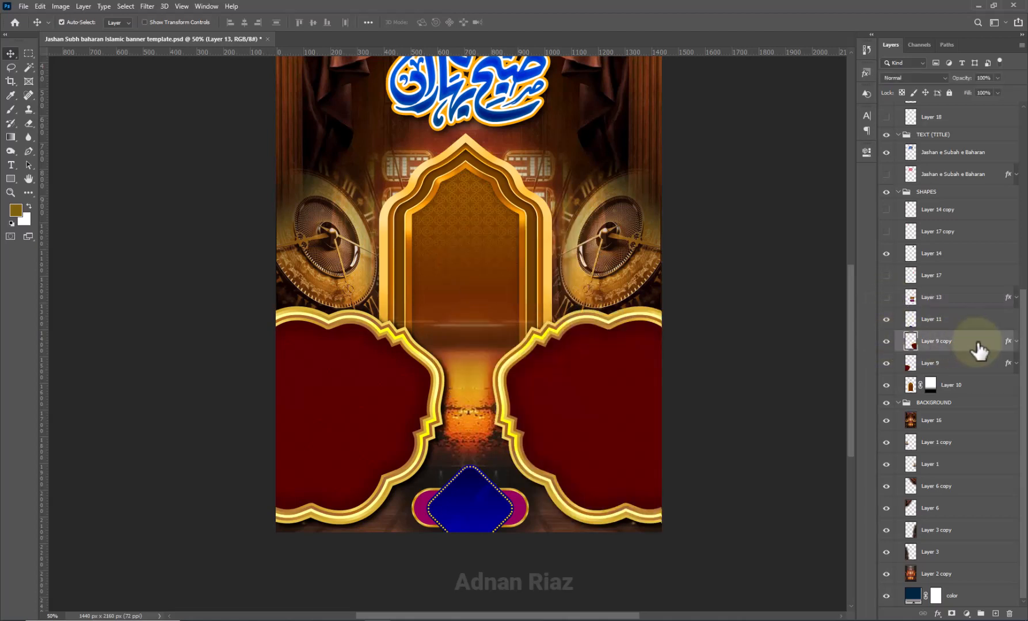
double_click(978, 350)
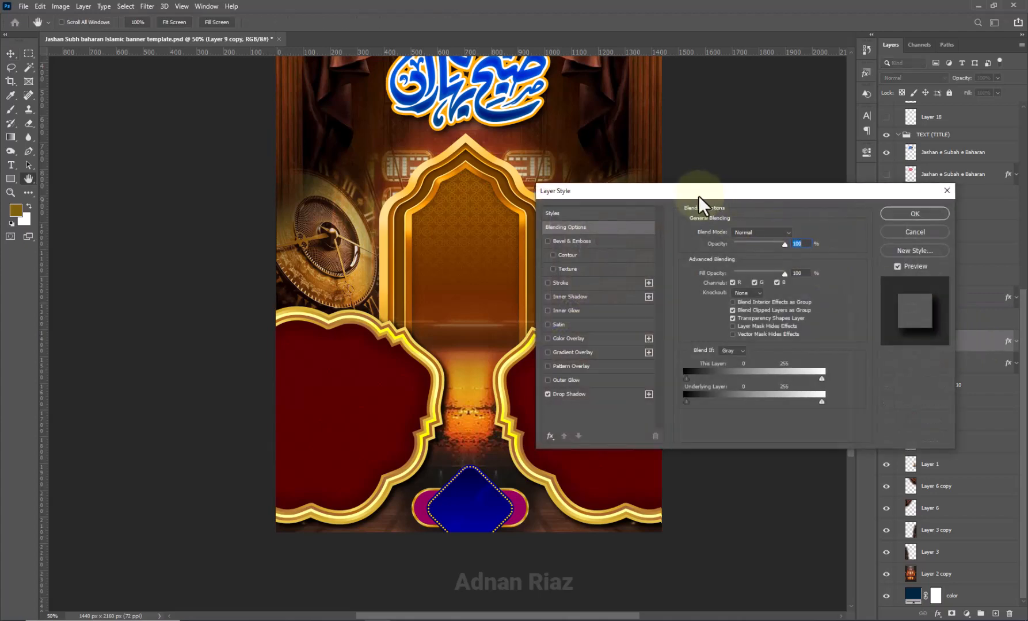
drag(698, 195, 716, 115)
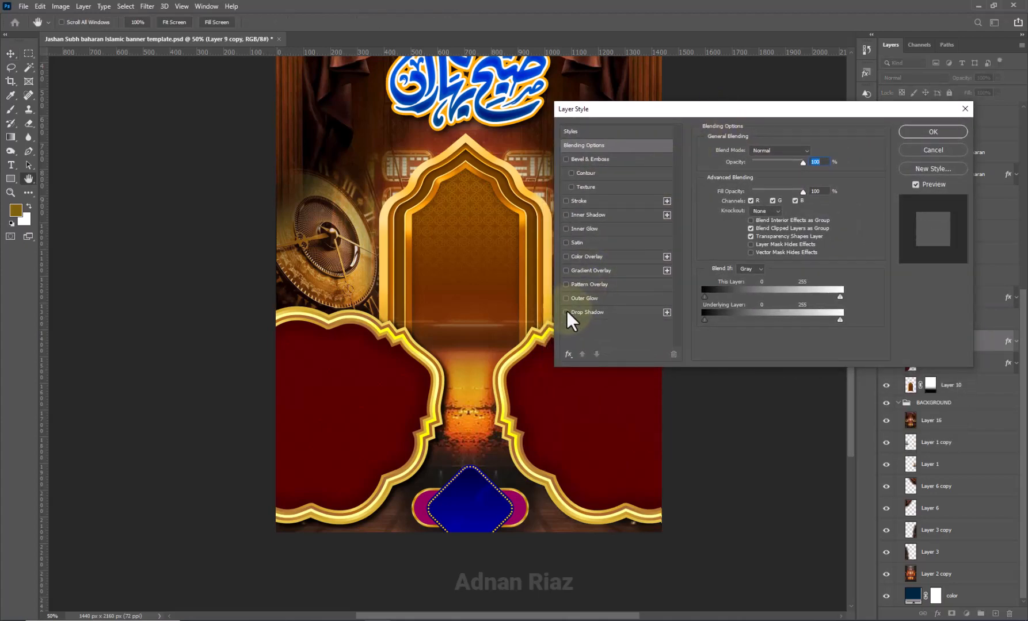
click(917, 137)
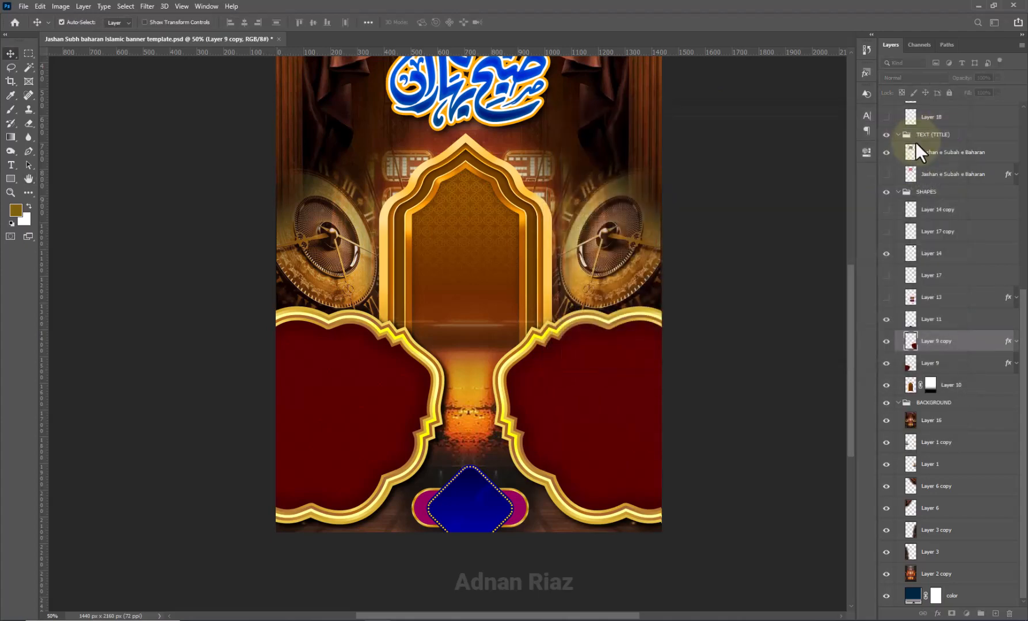
- Toggle Layer 9 off and on, and hide Layer 9 copy and Layer 11
click(886, 364)
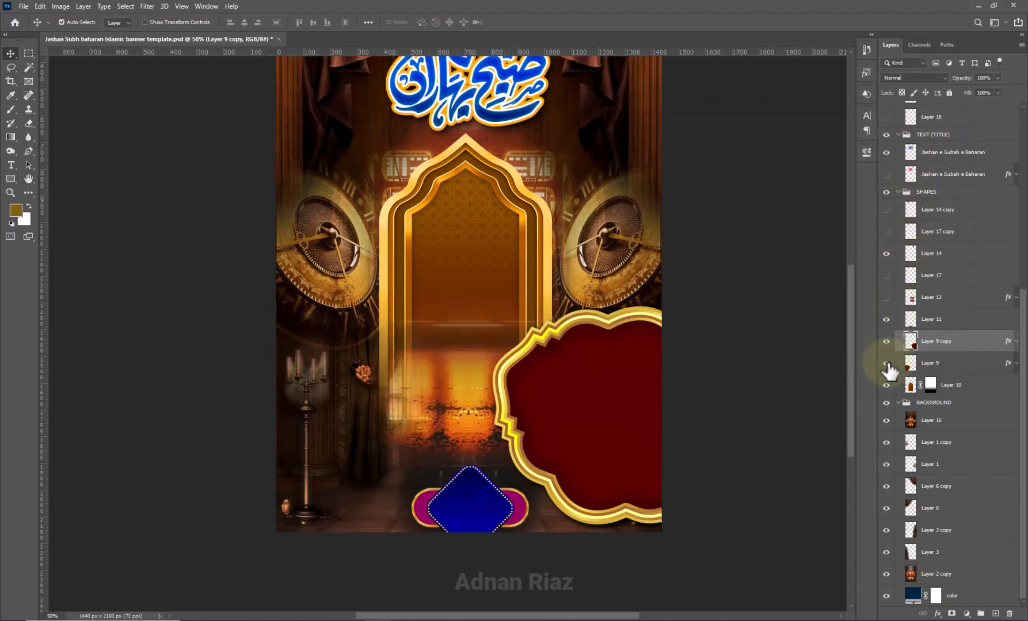
click(886, 363)
click(886, 341)
click(886, 319)
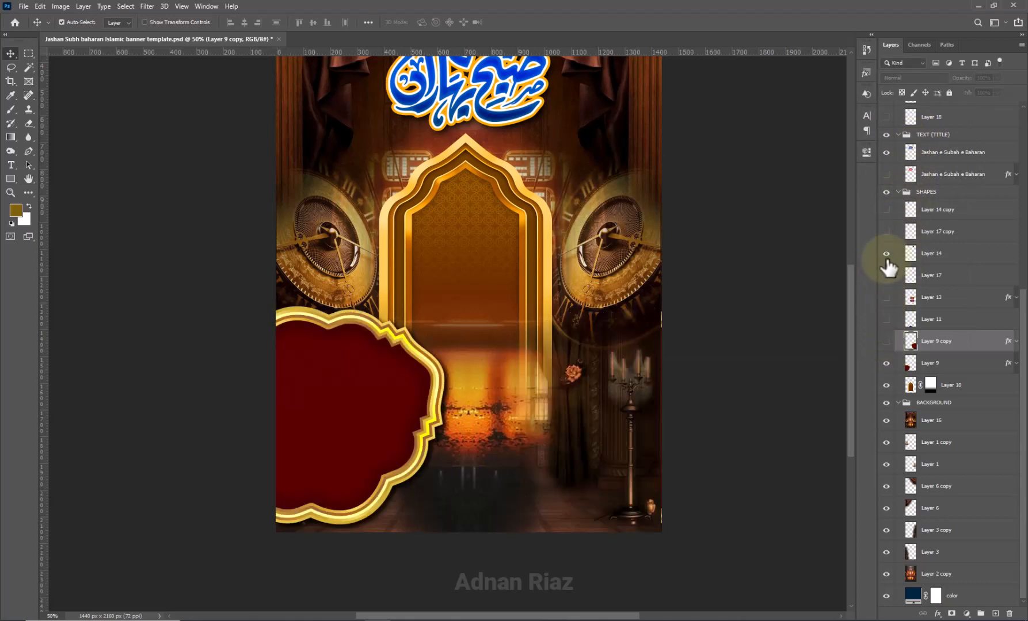
- Hide the whole SHAPES group and toggle the title calligraphy off and on over the background
click(886, 191)
click(886, 153)
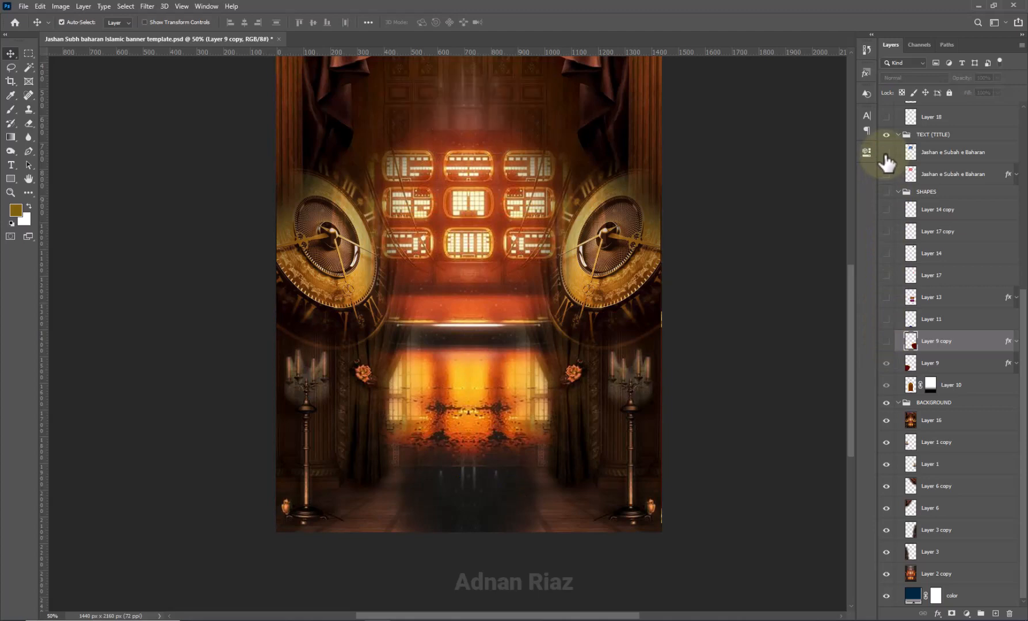
click(886, 153)
click(886, 135)
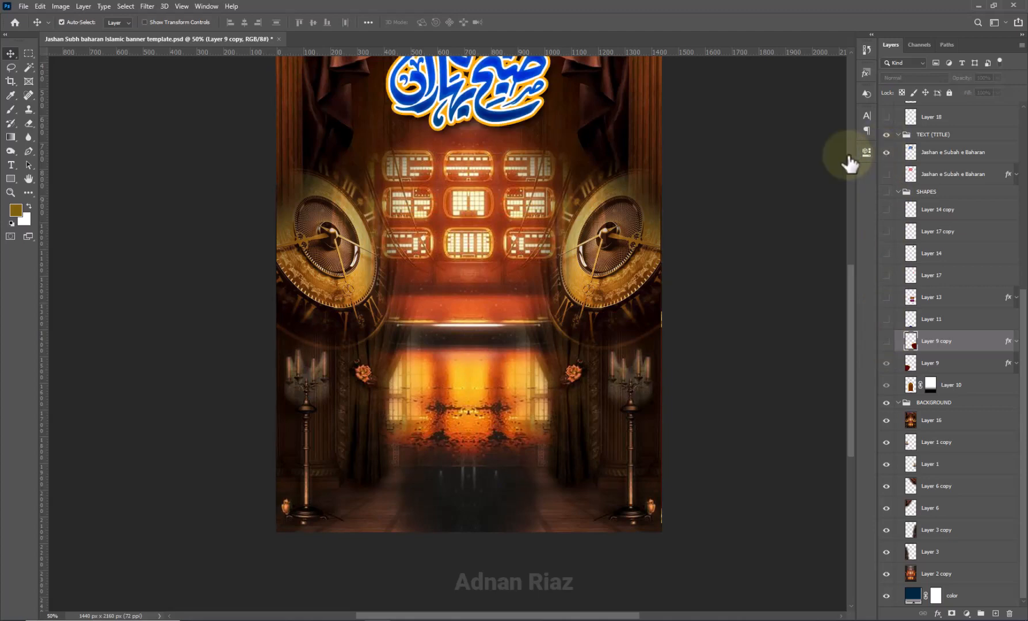
drag(532, 156, 516, 301)
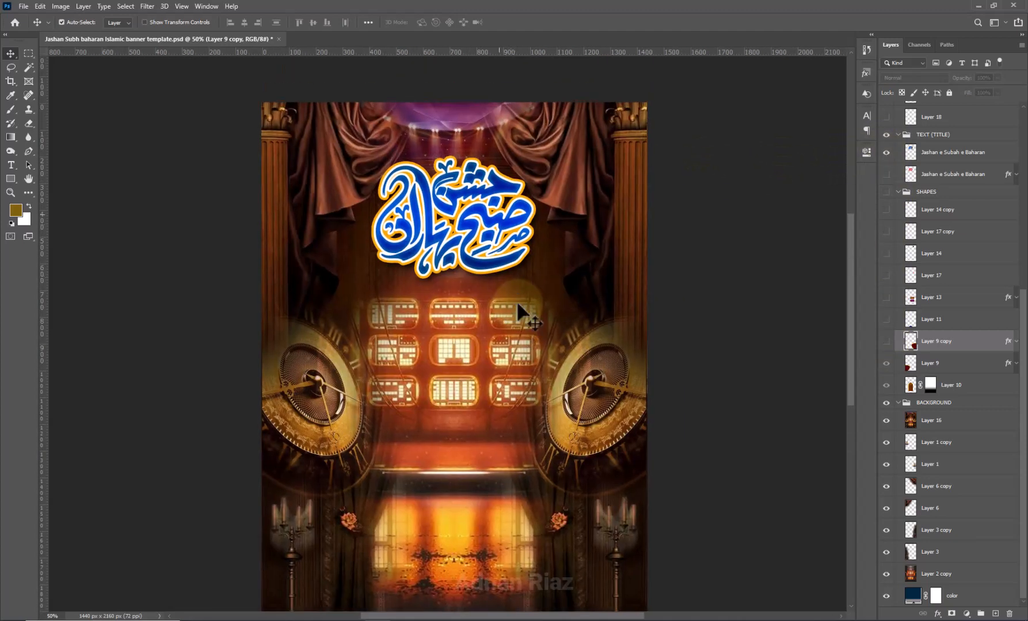
- Hide the upper Jashan e Subah e Baharan title layer and show the lower copy with layer effects
click(975, 154)
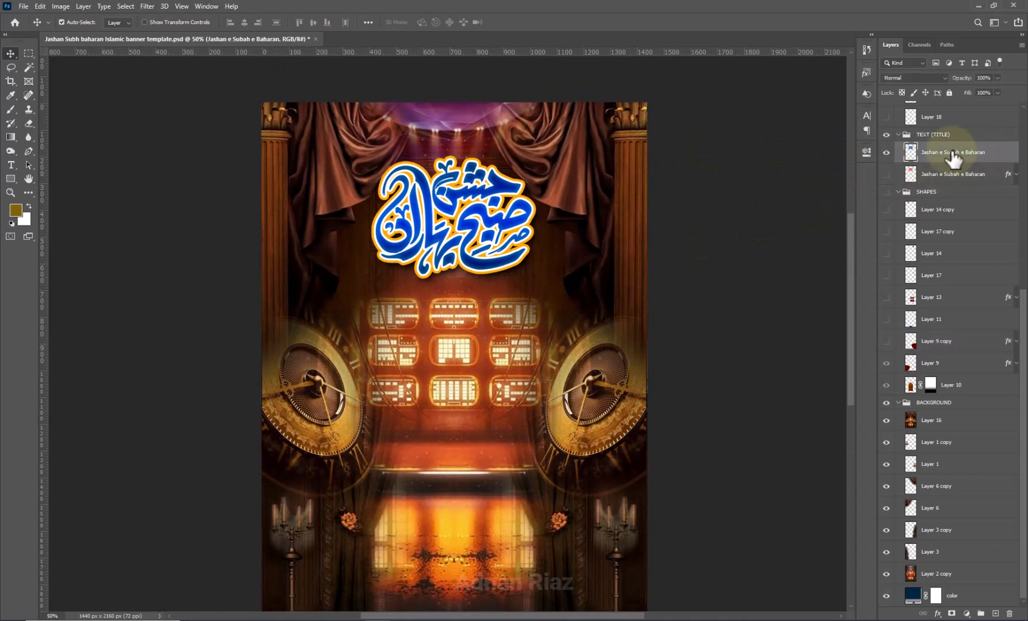
click(886, 153)
click(886, 174)
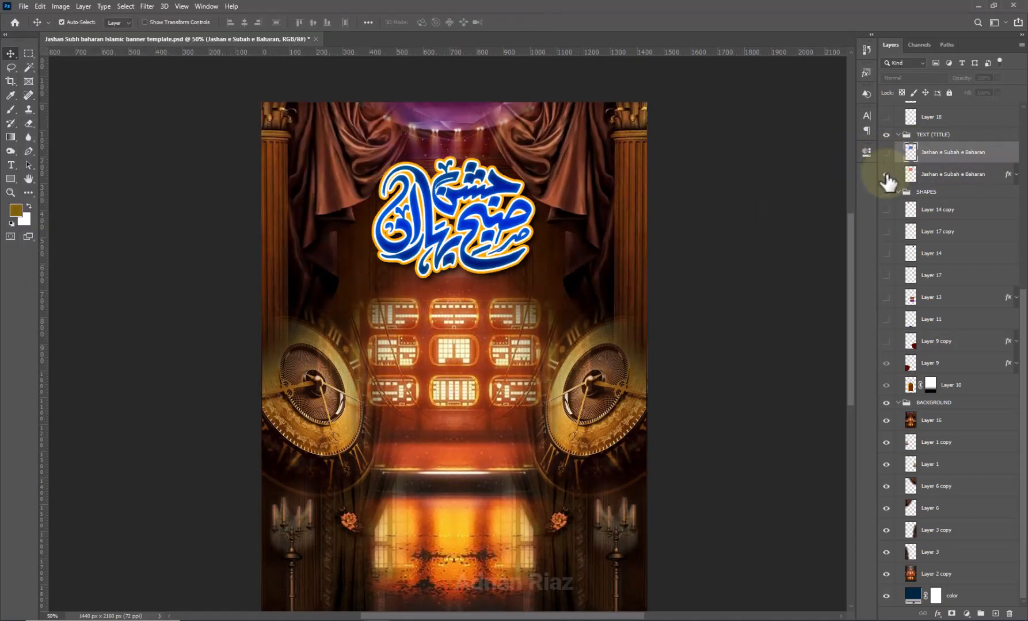
- Open the layer style of the lower title layer and examine both Stroke effects and the Inner Glow settings
click(994, 183)
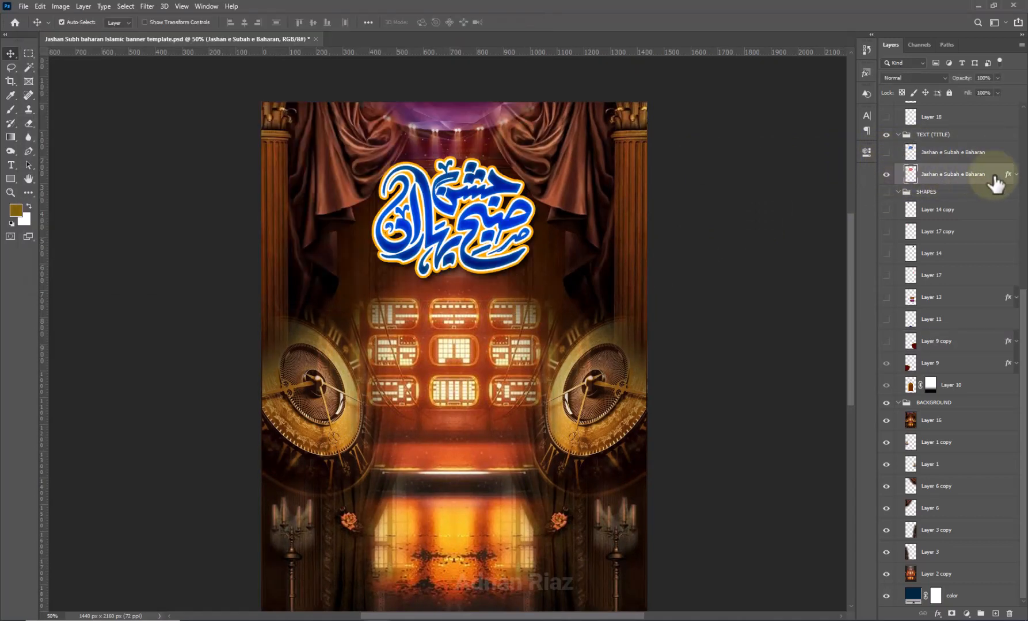
double_click(994, 183)
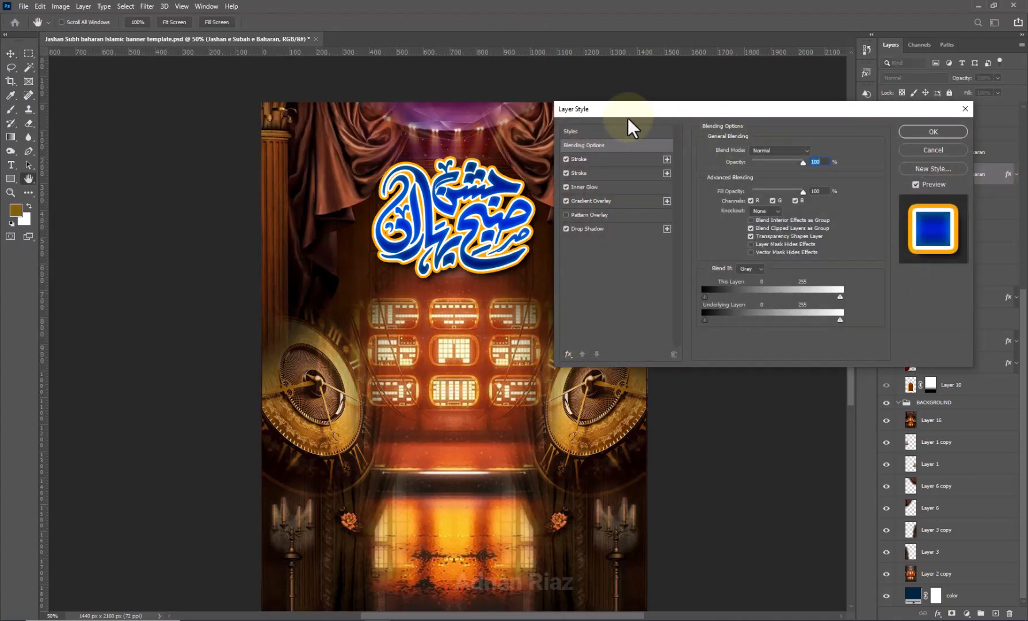
drag(607, 112, 640, 112)
click(617, 160)
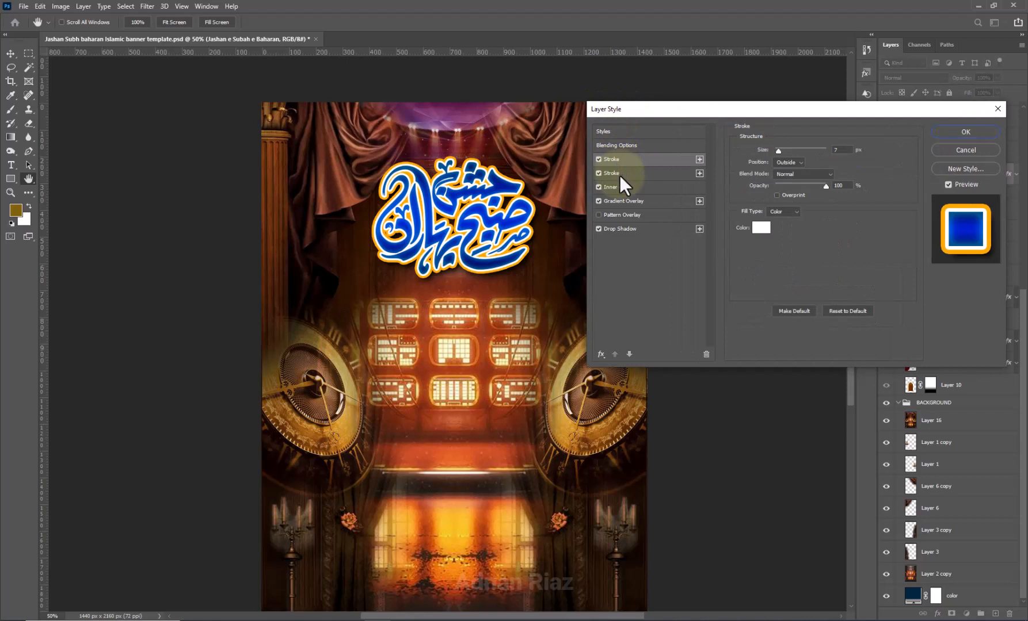
click(619, 175)
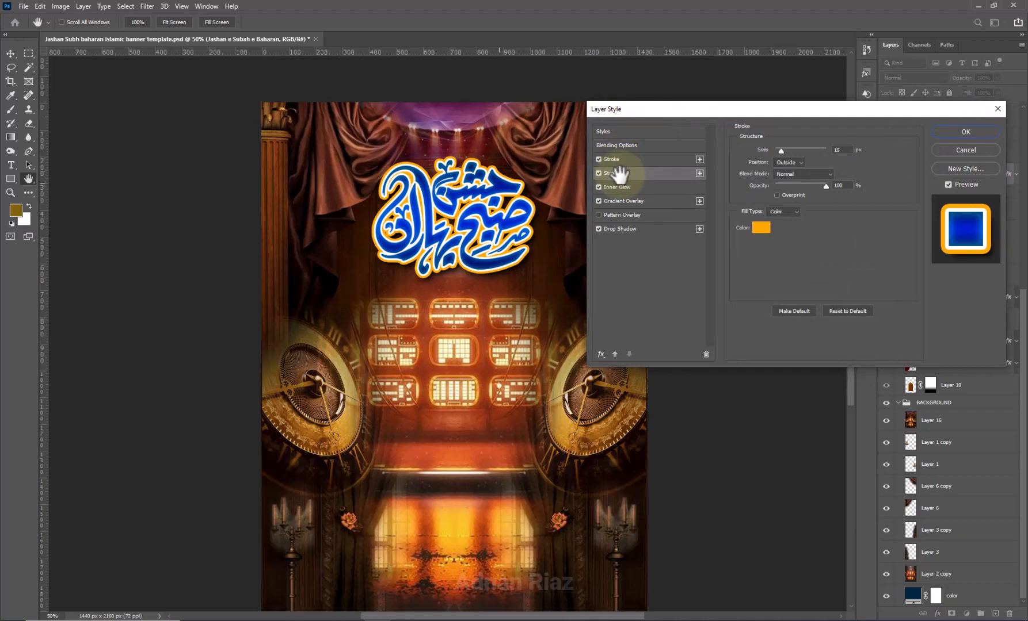
click(624, 189)
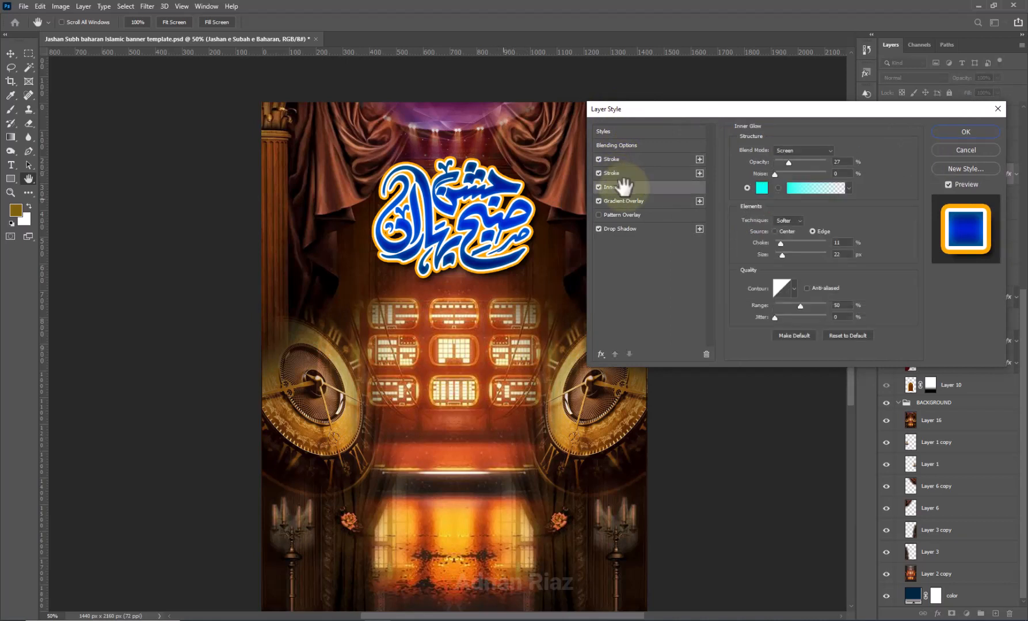
- Try green and orange (ffa800) as the title's Inner Glow color and cancel the color change
click(763, 189)
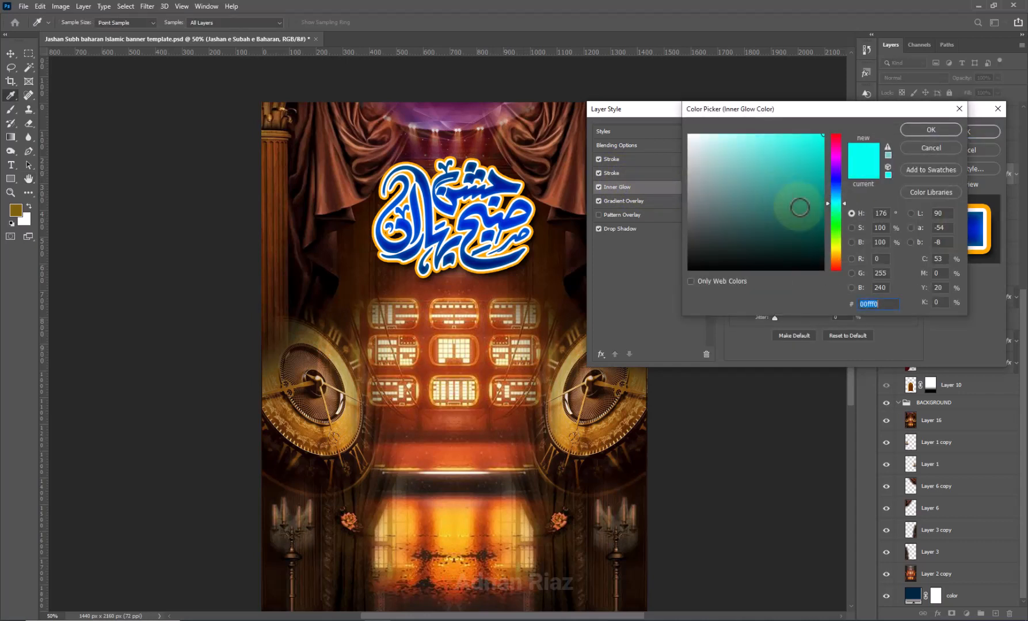
click(833, 225)
click(825, 200)
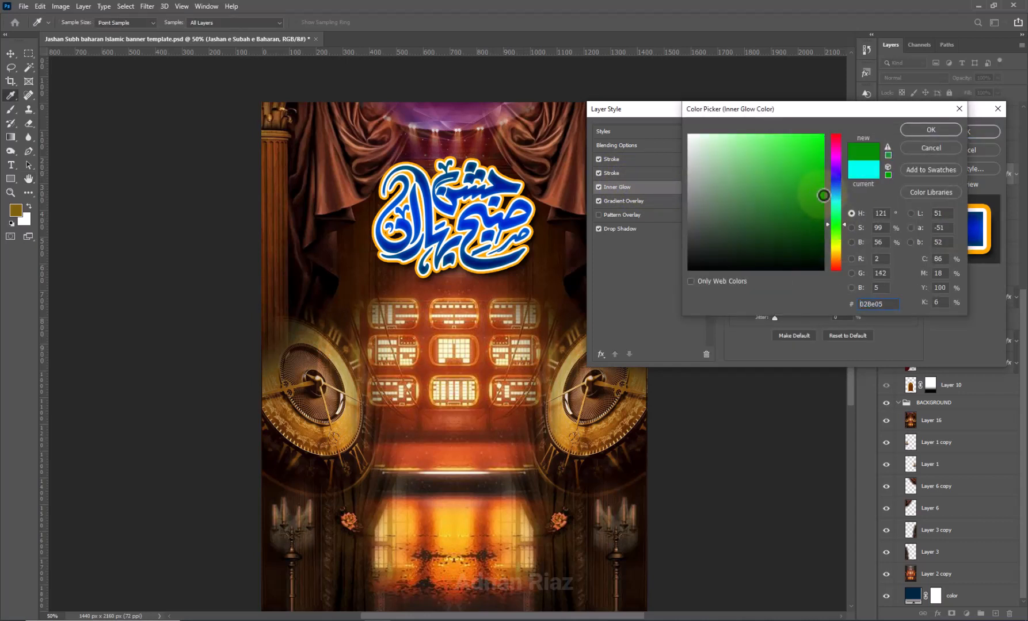
mouse_move(834, 226)
mouse_down()
mouse_move(833, 255)
mouse_move(834, 127)
mouse_up()
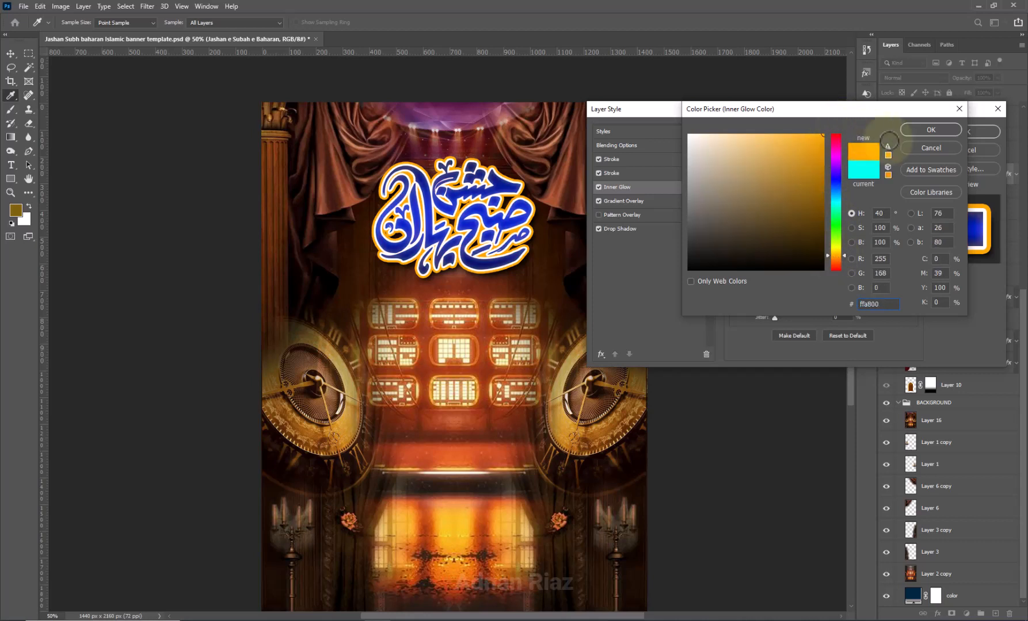
click(915, 151)
- View the title's Gradient Overlay settings and its gradient in the Gradient Editor without changing it
click(618, 200)
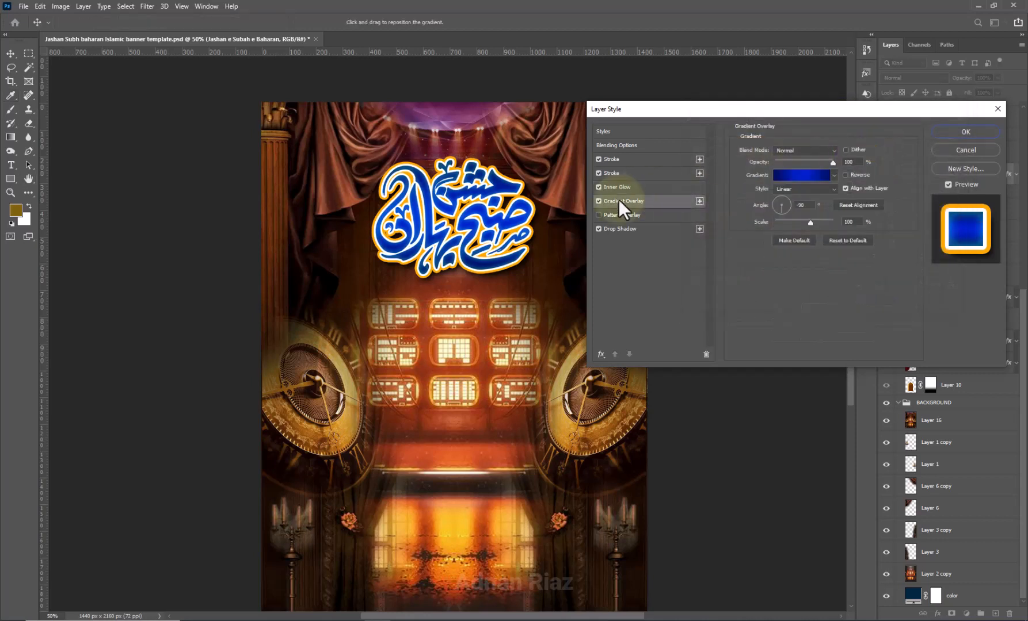
click(803, 176)
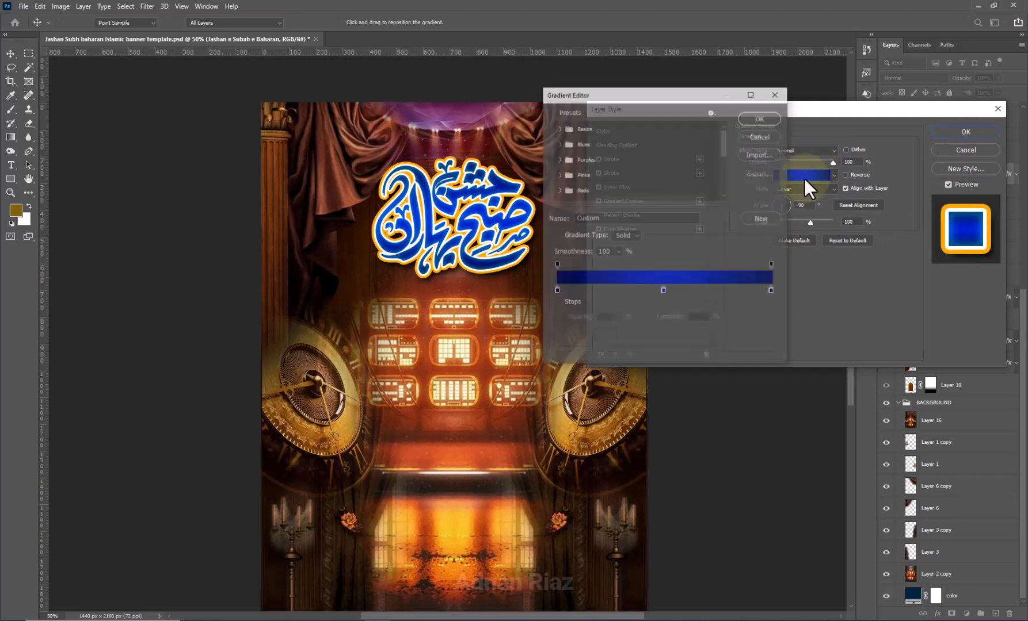
click(760, 136)
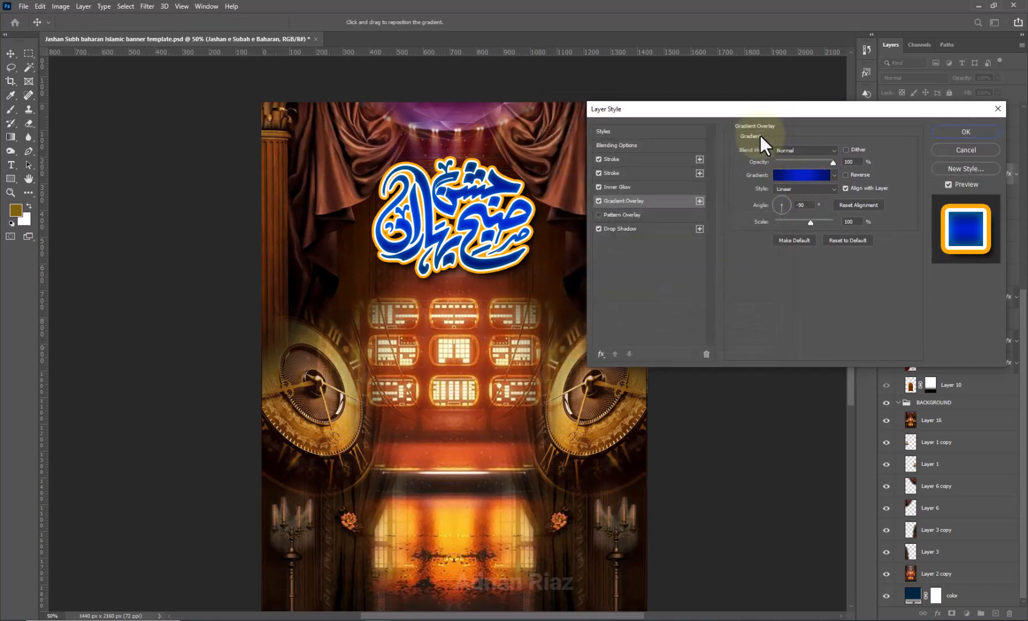
- Toggle the title's Pattern Overlay and Drop Shadow effects and discard the layer style changes
click(613, 215)
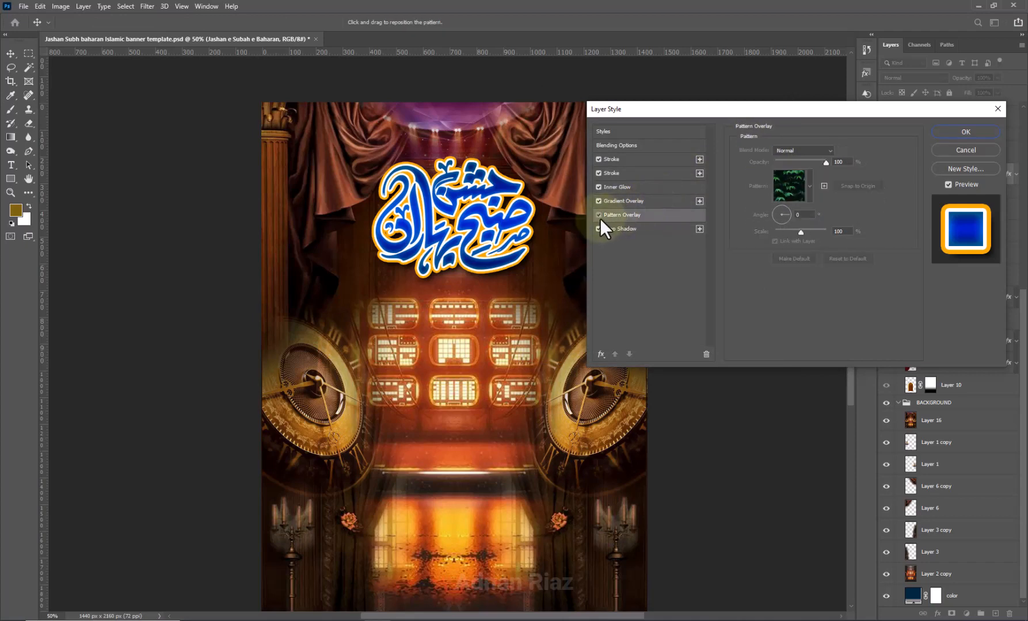
click(599, 214)
click(607, 229)
click(598, 228)
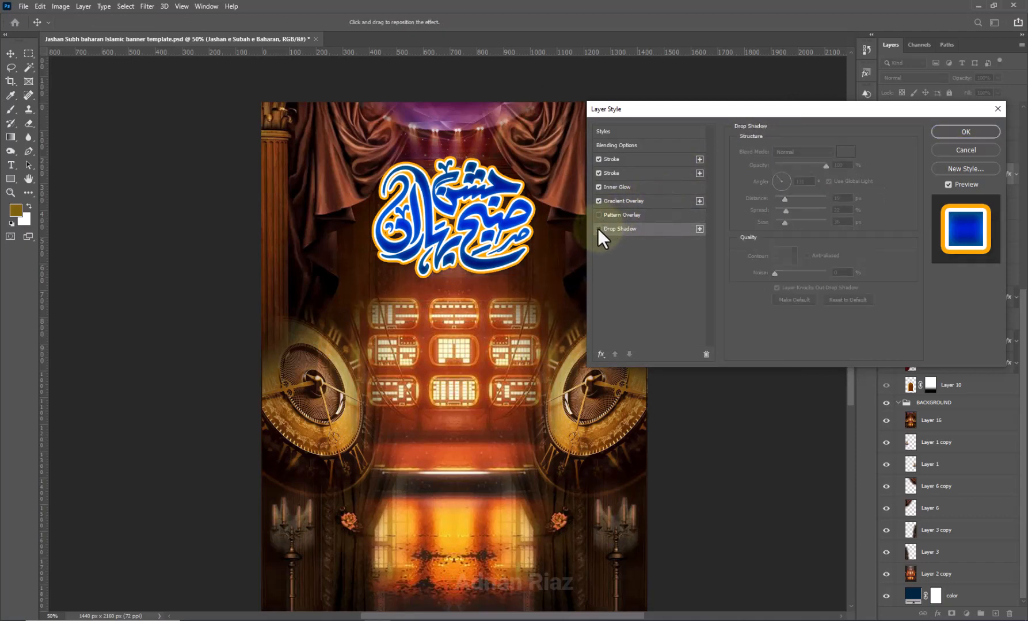
click(598, 229)
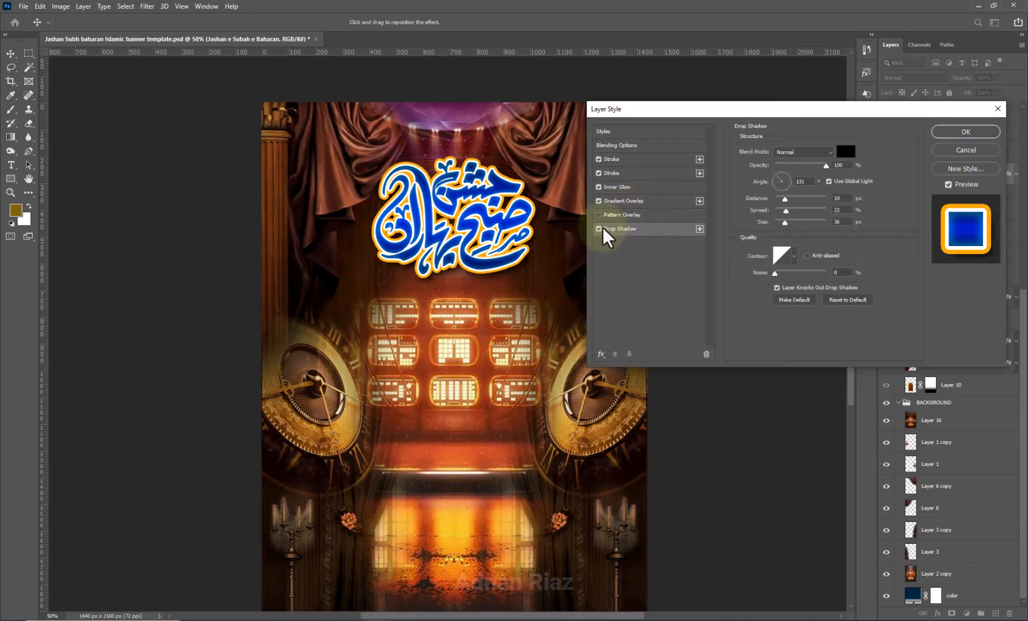
click(955, 152)
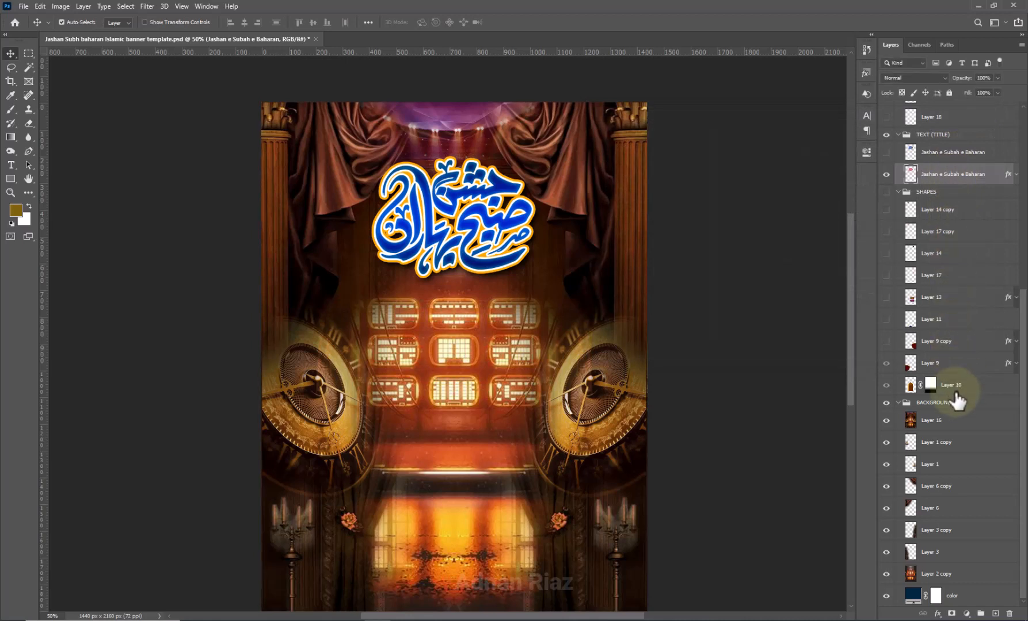
- Collapse the TEXT (TITLE), SHAPES and DECORATION layer groups
click(929, 134)
click(898, 134)
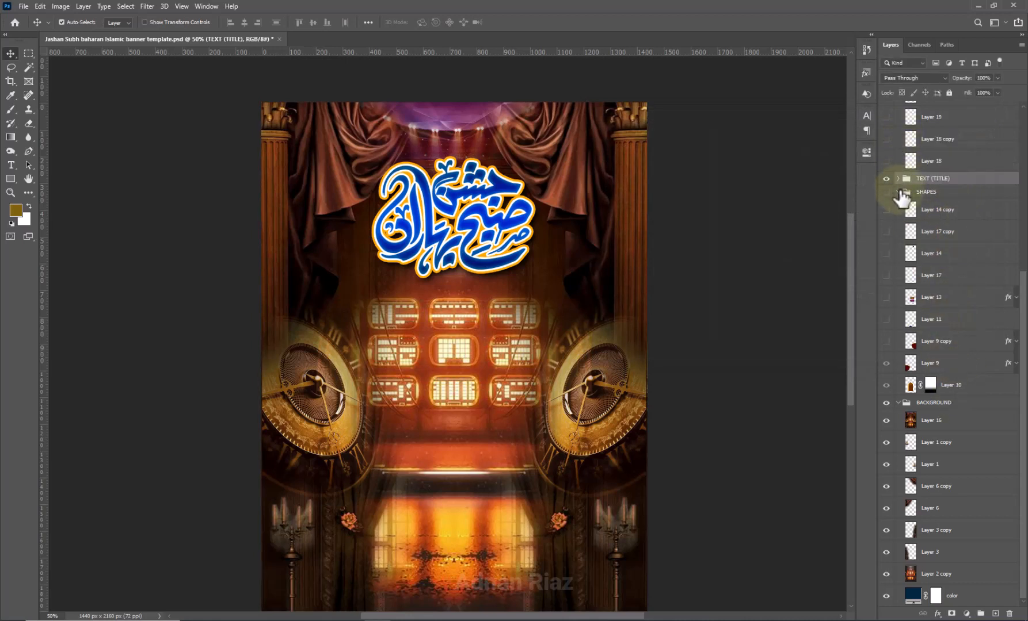
click(898, 192)
scroll(900, 150, up, 2)
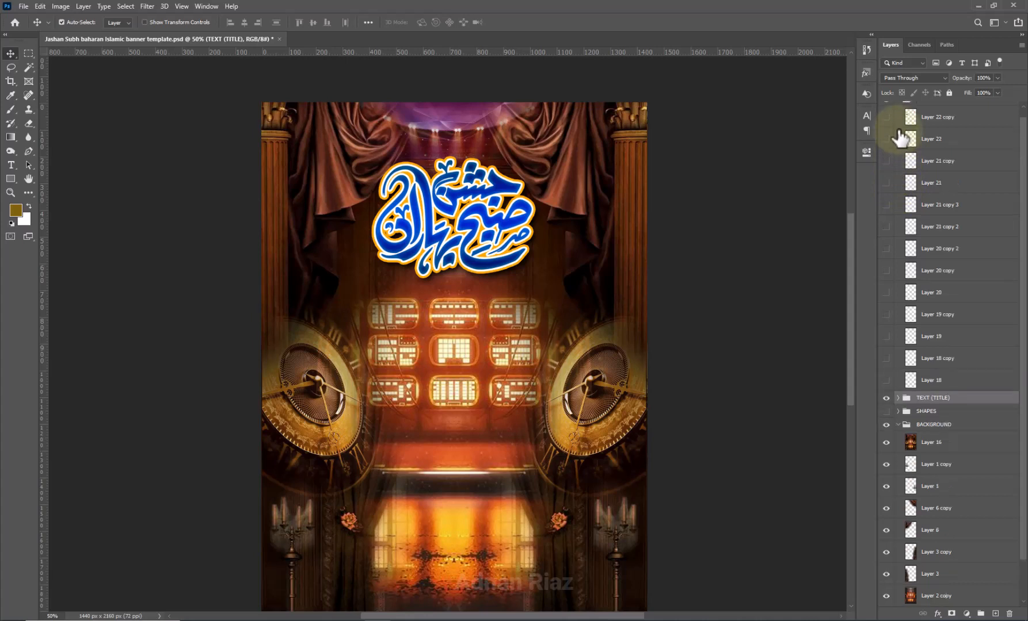
click(897, 130)
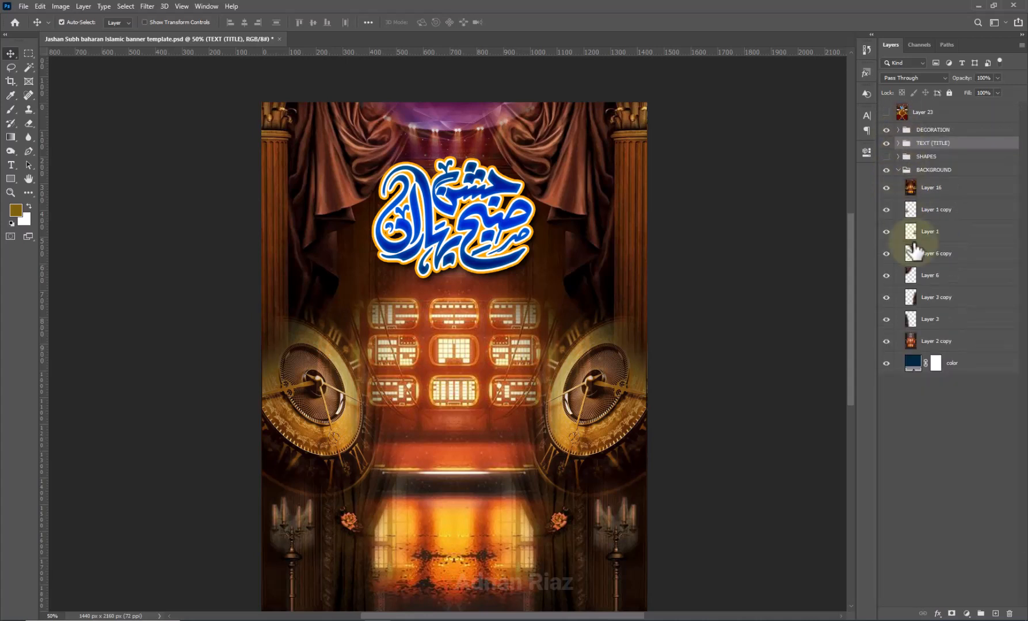
- Hide Layer 16 and Layer 1 copy in the BACKGROUND group, and toggle Layer 1 off and on
scroll(920, 328, down, 1)
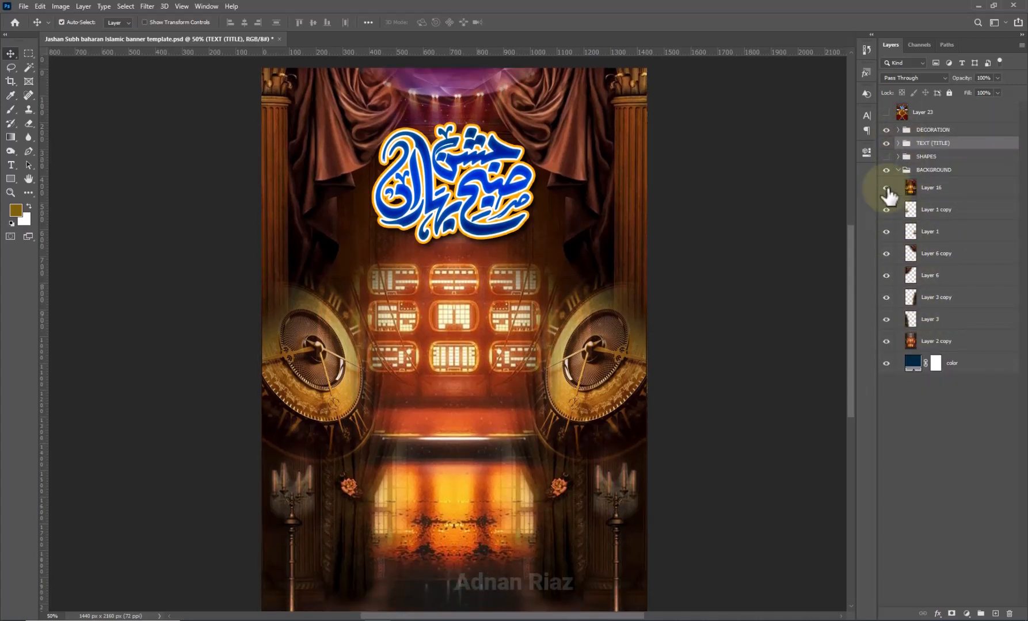
click(887, 188)
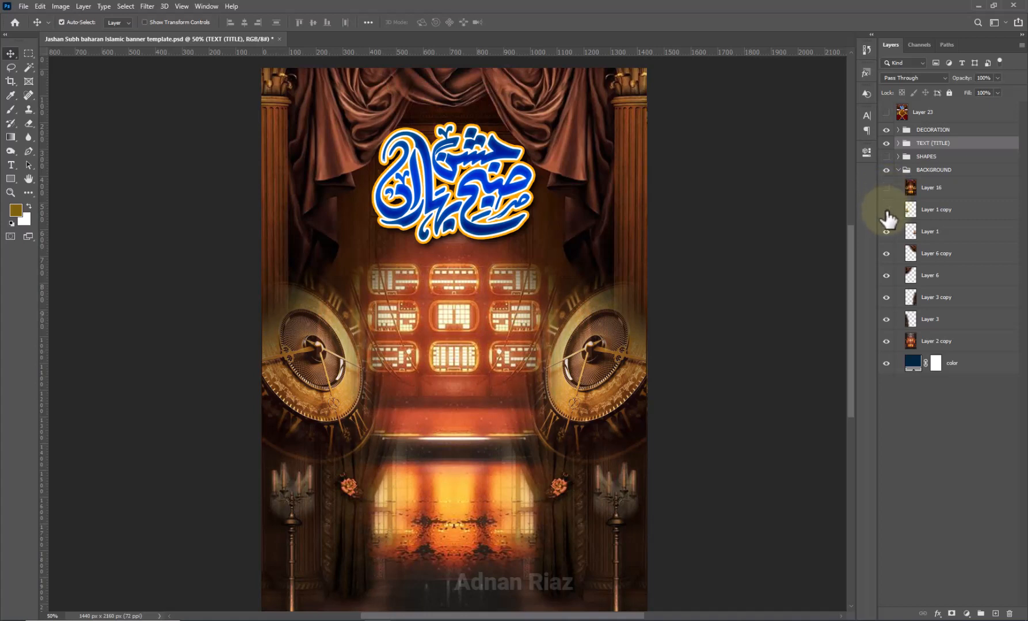
click(887, 210)
click(886, 231)
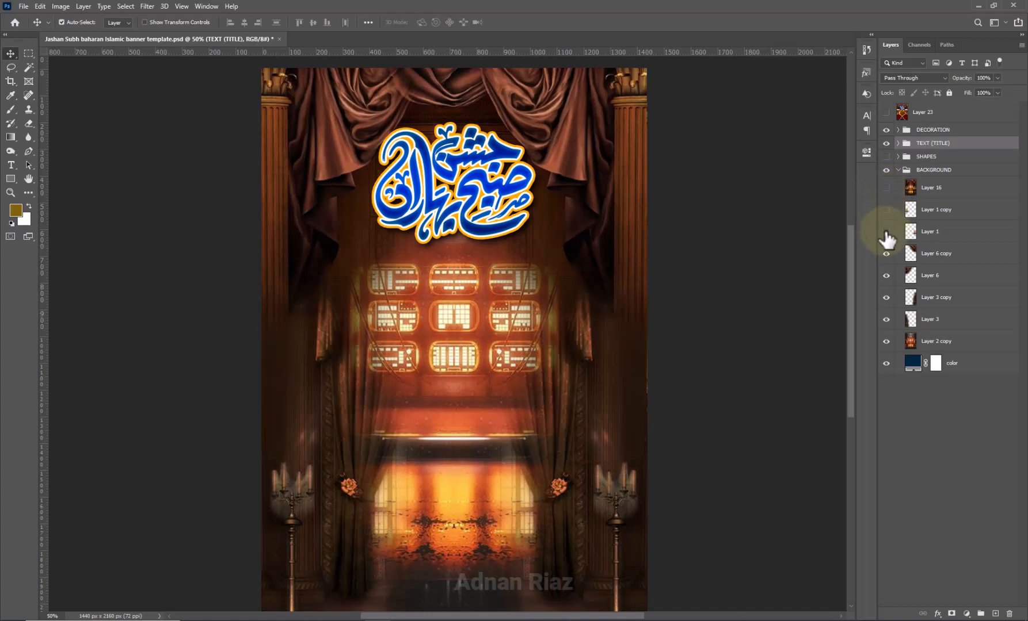
click(886, 231)
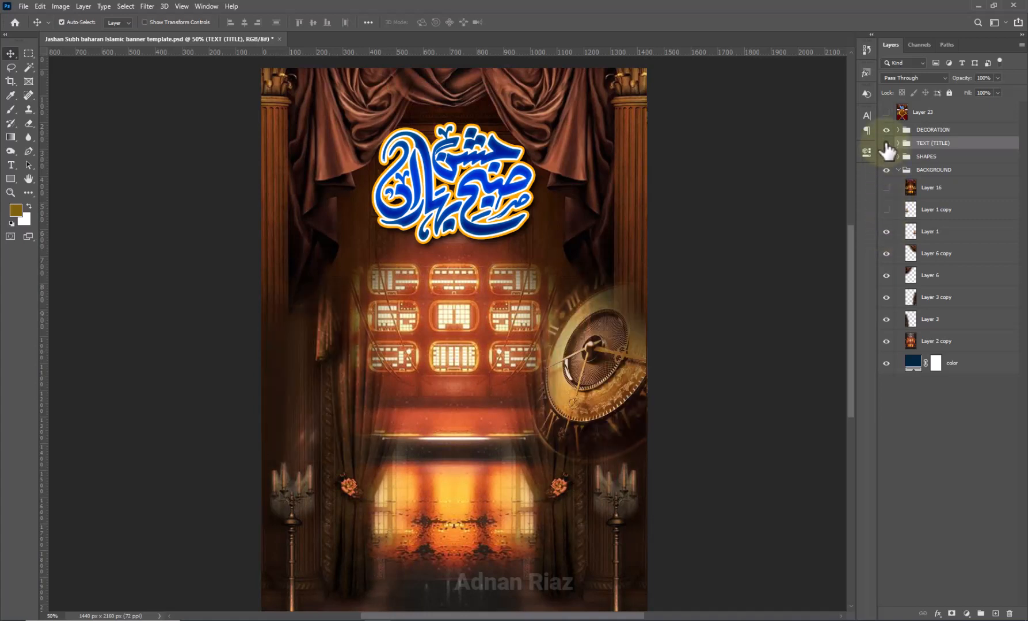
- Hide the TEXT (TITLE) group along with Layer 1, Layer 6 copy and Layer 6 in the background
click(886, 143)
click(886, 232)
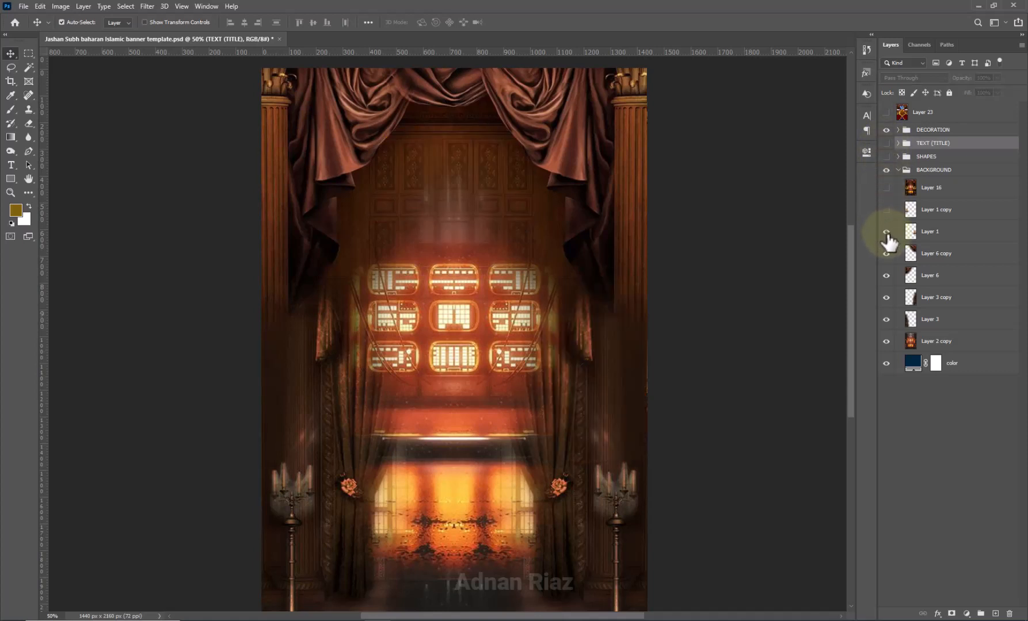
click(887, 233)
click(888, 254)
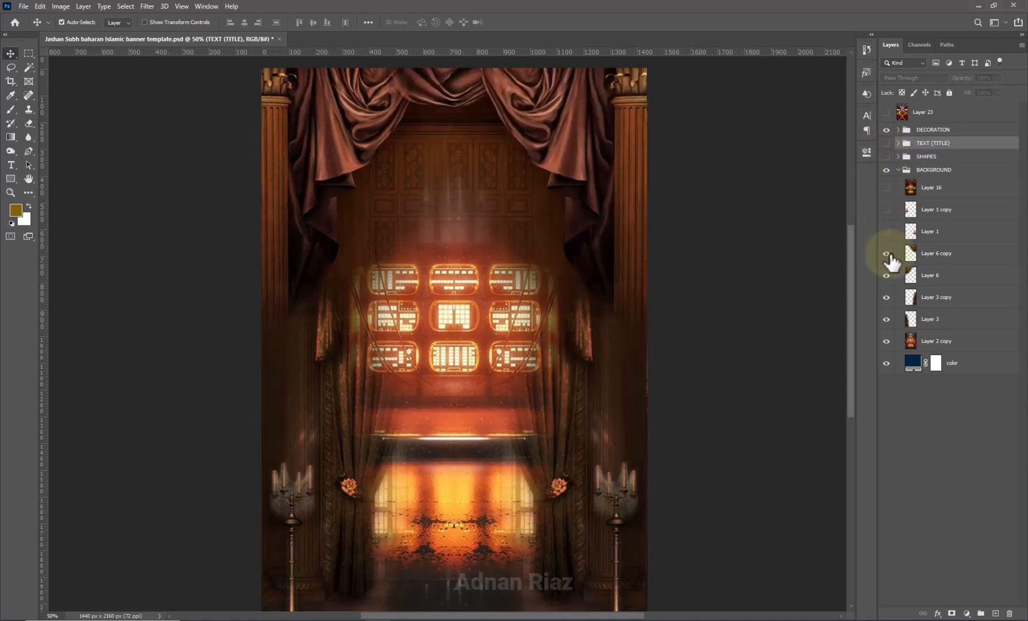
click(888, 254)
click(888, 276)
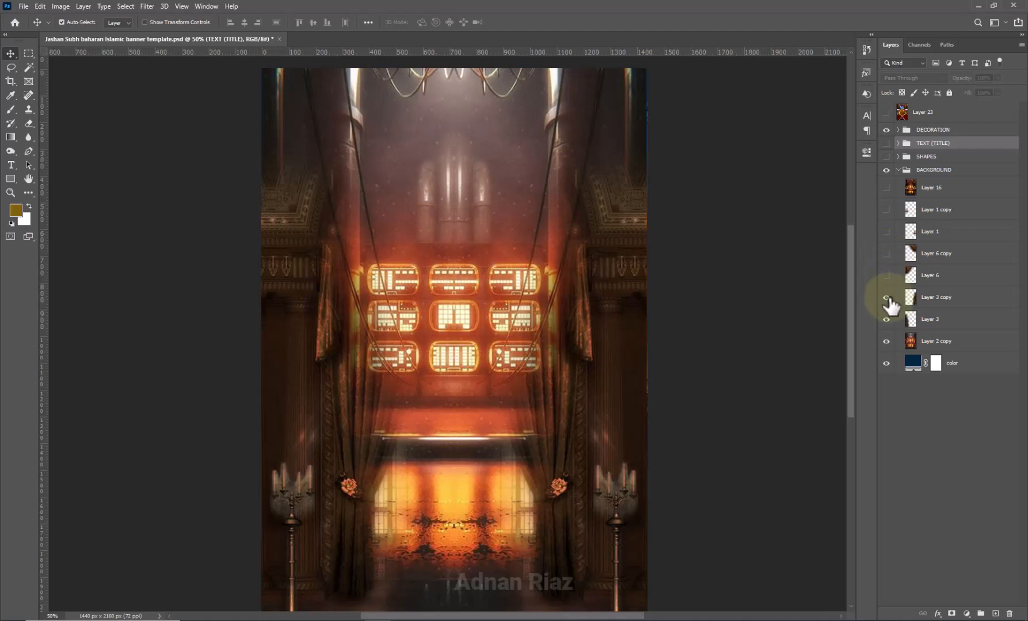
- Toggle Layer 3 copy to show its curtain, and hide both Layer 3 copy and Layer 3
click(887, 298)
click(886, 298)
click(888, 299)
click(888, 320)
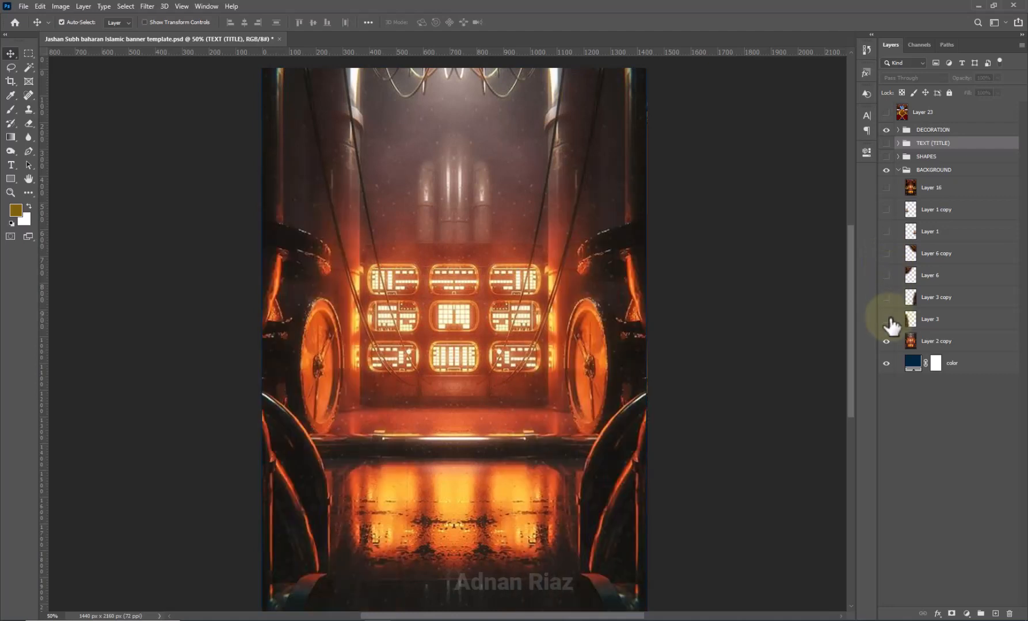
- Toggle Layer 2 copy off and on and view the whole base background image
click(886, 342)
click(887, 343)
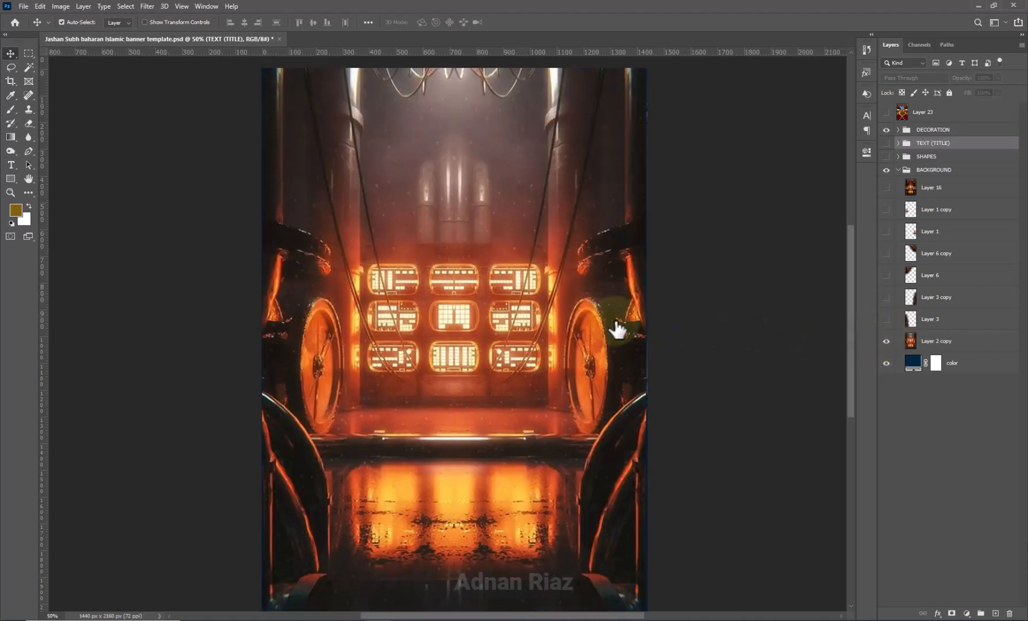
ctrl+right_click(576, 319)
click(582, 324)
alt+click(544, 313)
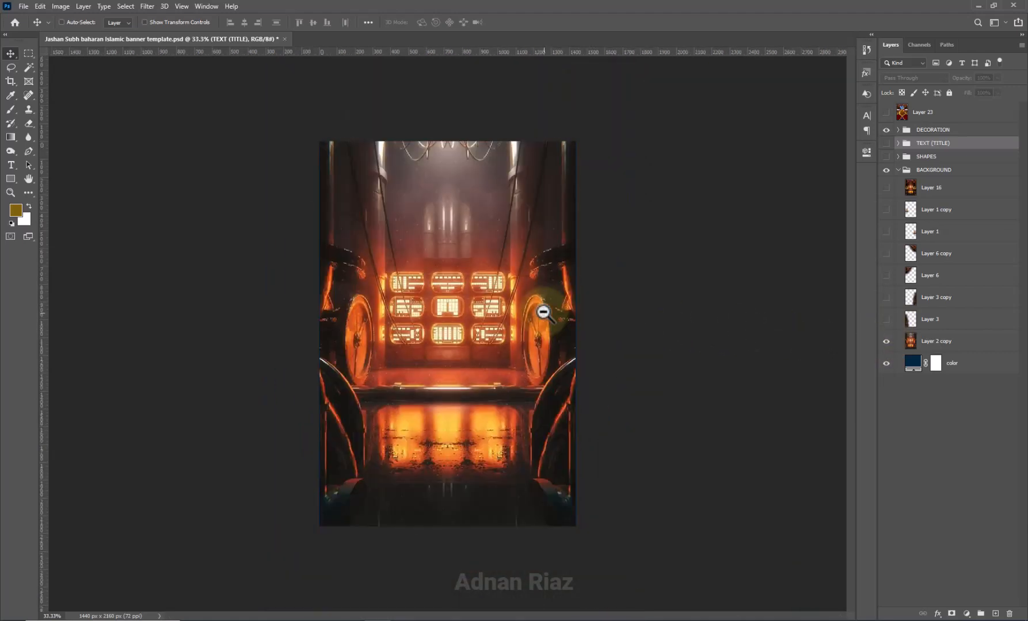